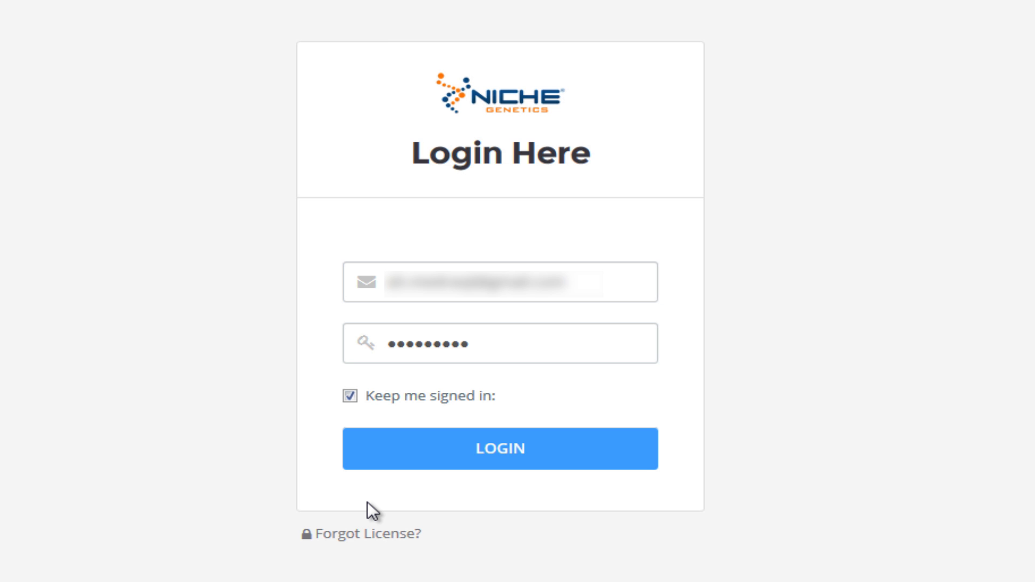
# Sign in, then page Niche Discovery keywords through pages 2–5 and back to page 1.
pyautogui.click(446, 466)
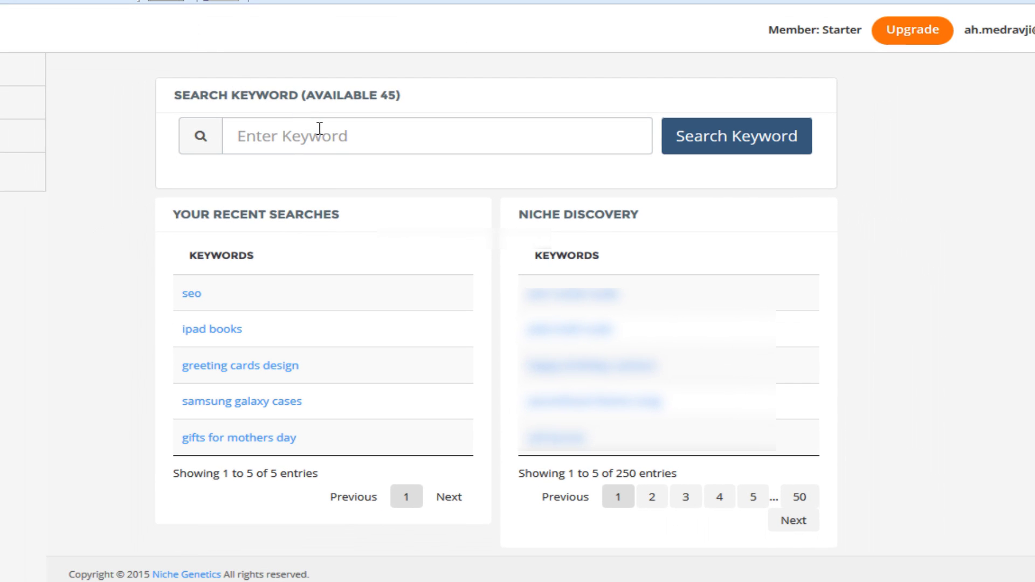
pyautogui.click(291, 136)
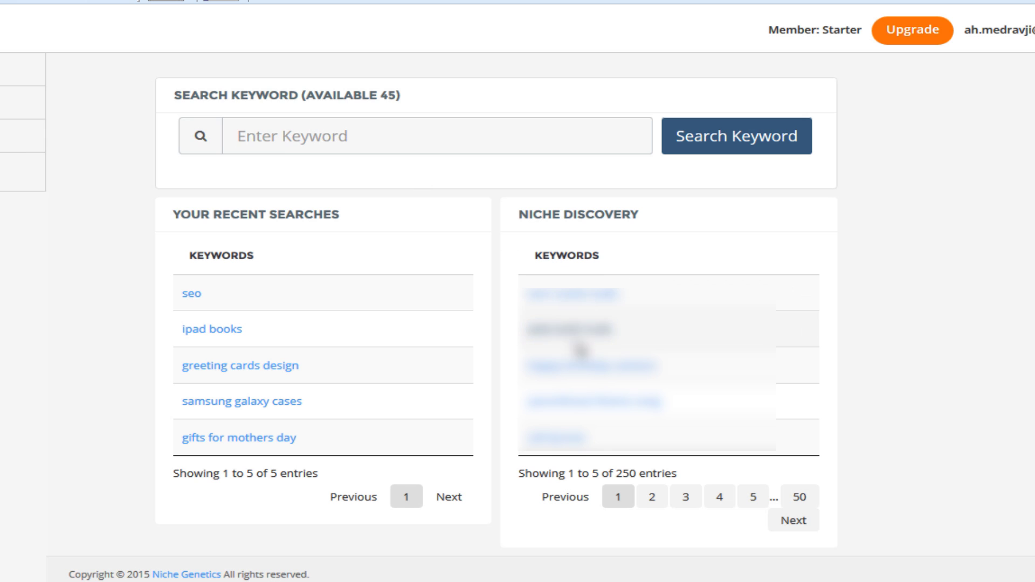
pyautogui.click(647, 496)
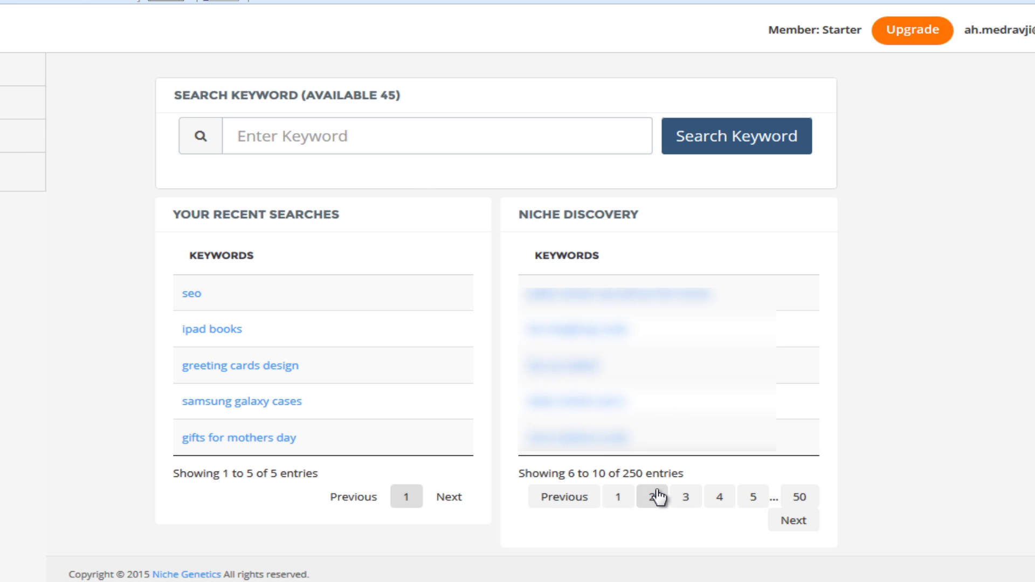
pyautogui.click(687, 497)
pyautogui.click(720, 497)
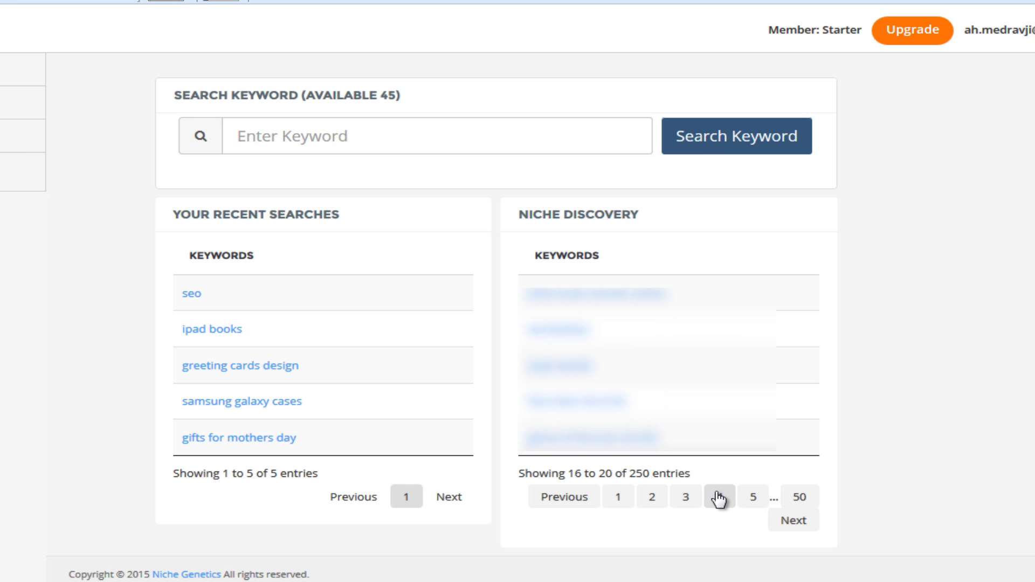
pyautogui.click(747, 498)
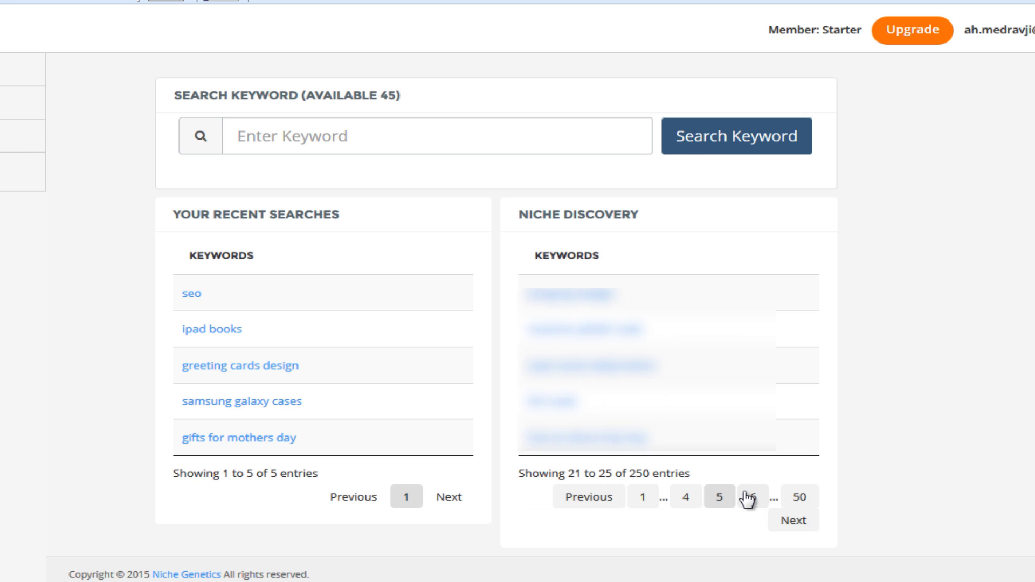
pyautogui.click(643, 497)
# Run a keyword search for 'seo'.
pyautogui.click(312, 134)
pyautogui.write('s')
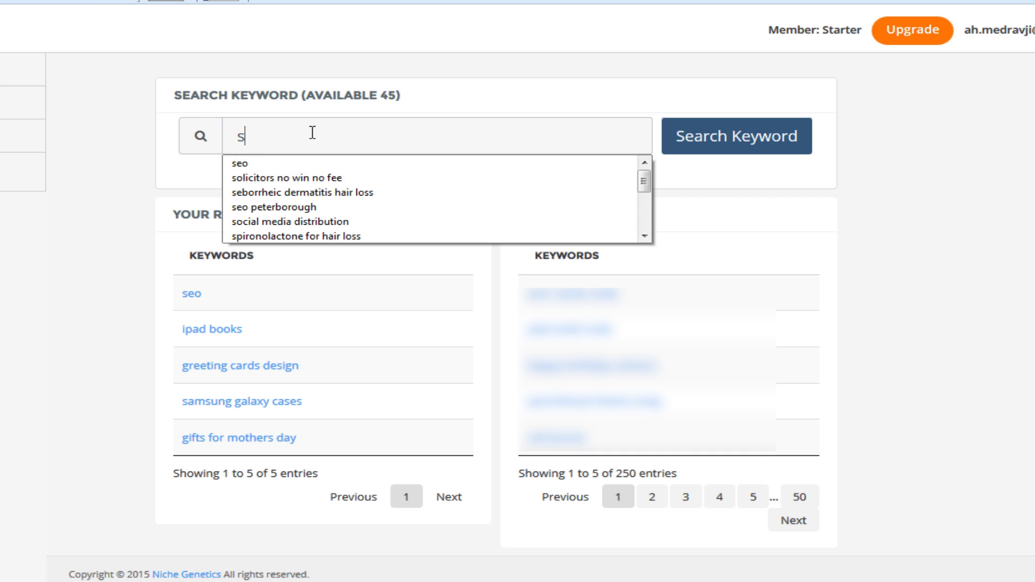
pyautogui.write('eo')
pyautogui.press('Return')
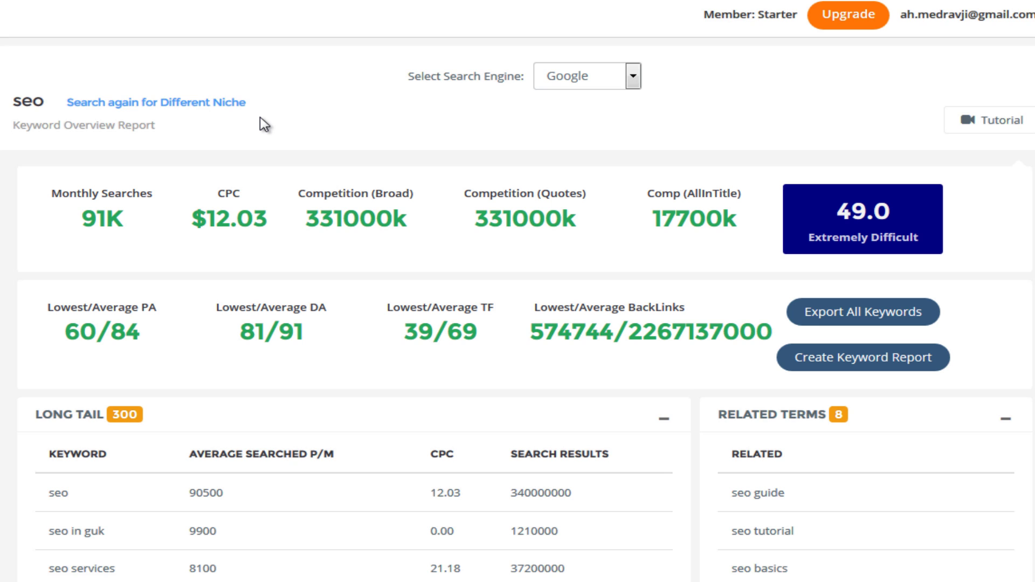
pyautogui.scroll(-2, 259, 124)
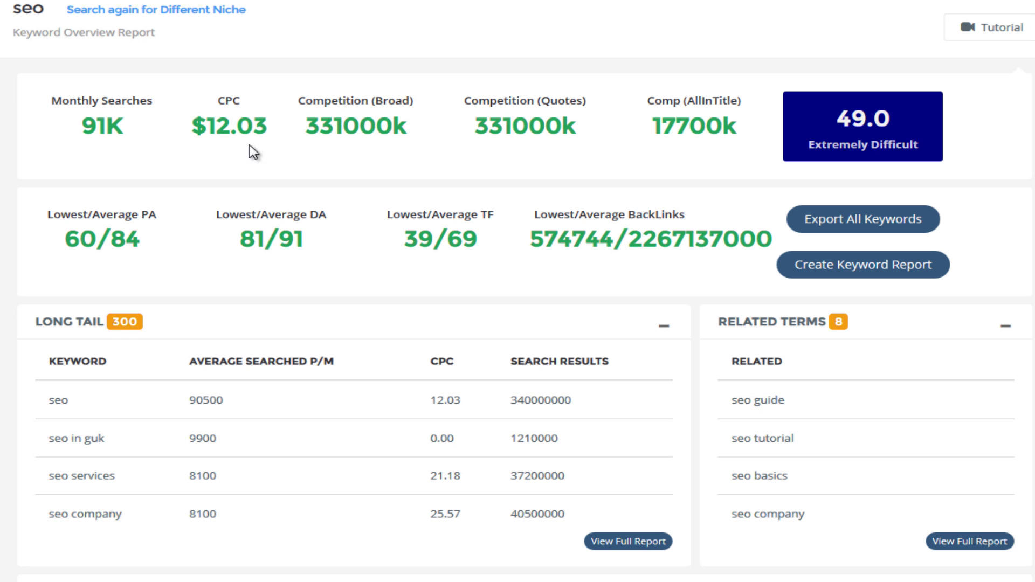
pyautogui.scroll(-2, 2, 293)
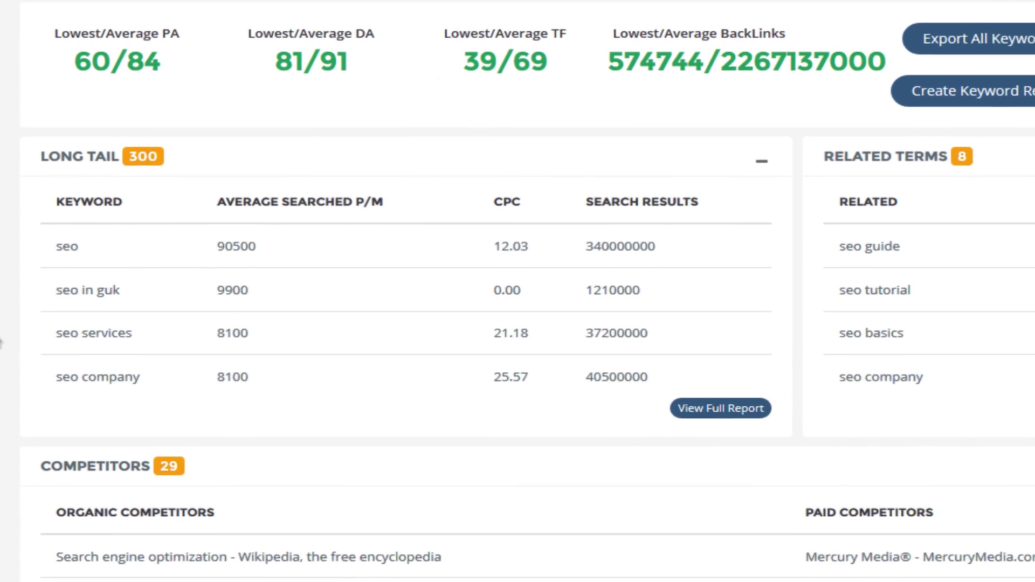
pyautogui.scroll(-2, 2, 344)
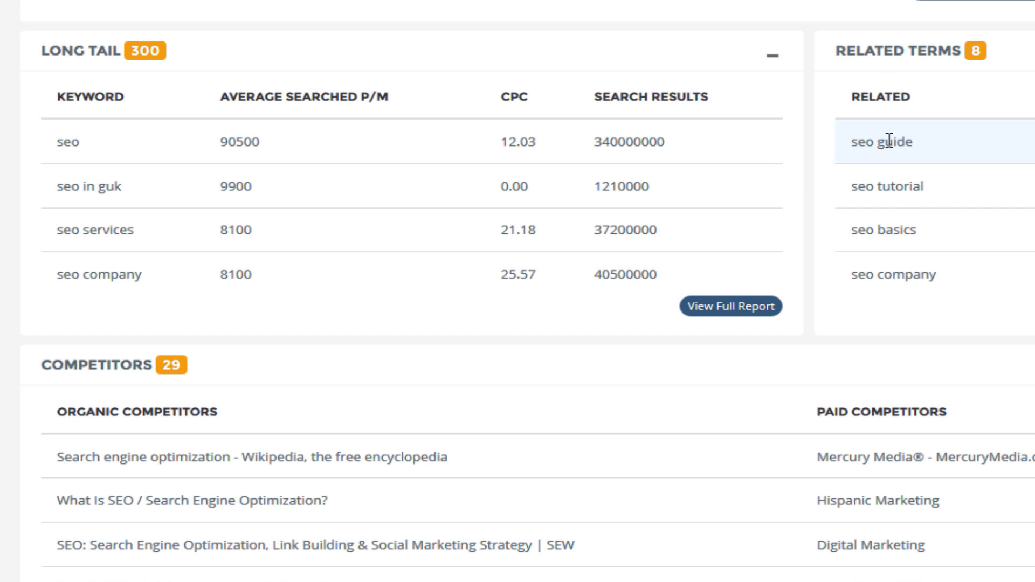
pyautogui.scroll(-5, 934, 302)
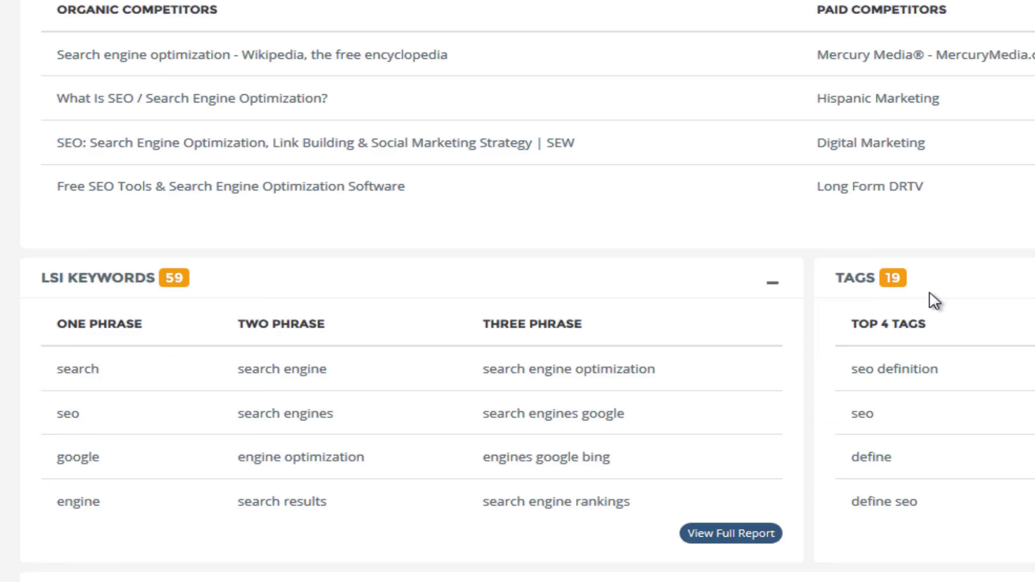
pyautogui.scroll(-3, 934, 301)
pyautogui.scroll(-6, 934, 301)
pyautogui.scroll(-2, 934, 301)
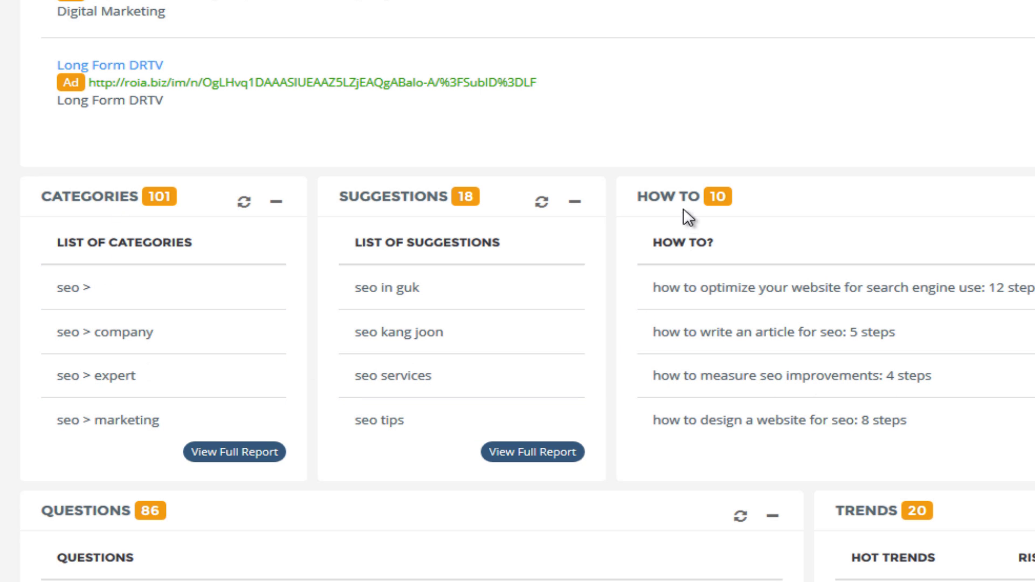
pyautogui.scroll(-2, 682, 426)
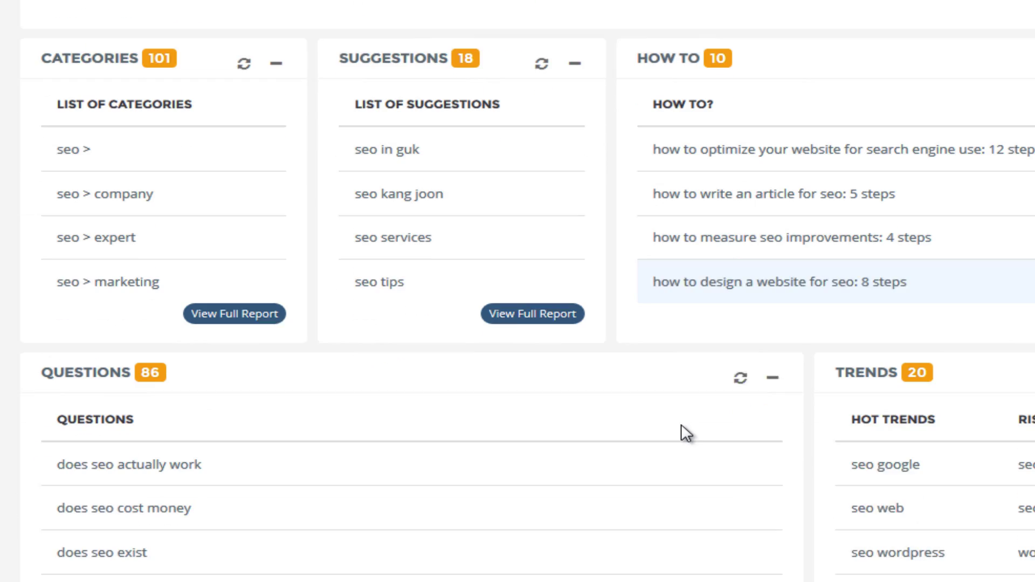
pyautogui.scroll(-1, 681, 423)
pyautogui.scroll(-1, 682, 424)
pyautogui.scroll(1, 681, 425)
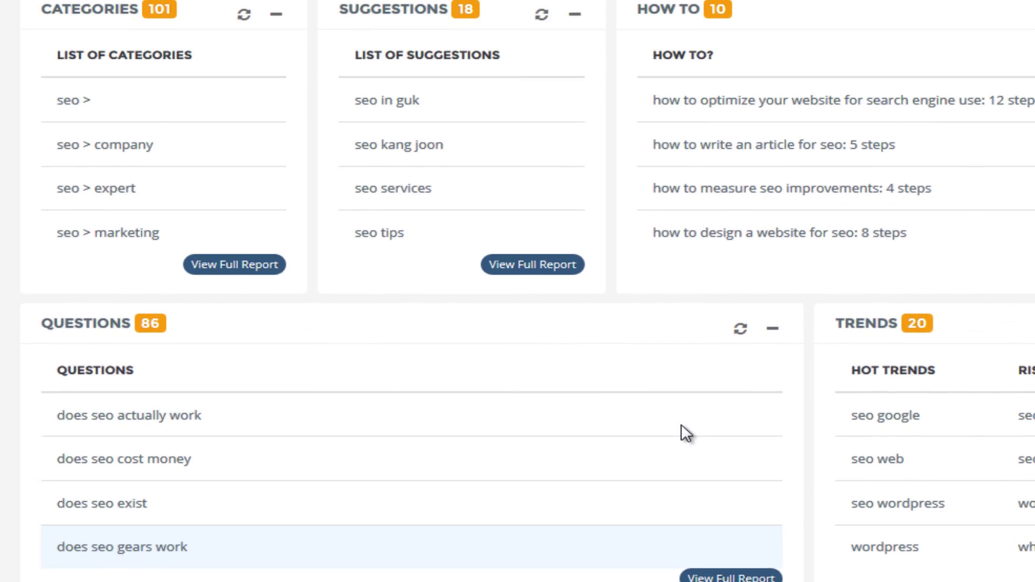
pyautogui.scroll(1, 681, 424)
pyautogui.scroll(2, 682, 424)
pyautogui.scroll(1, 682, 425)
pyautogui.scroll(2, 683, 424)
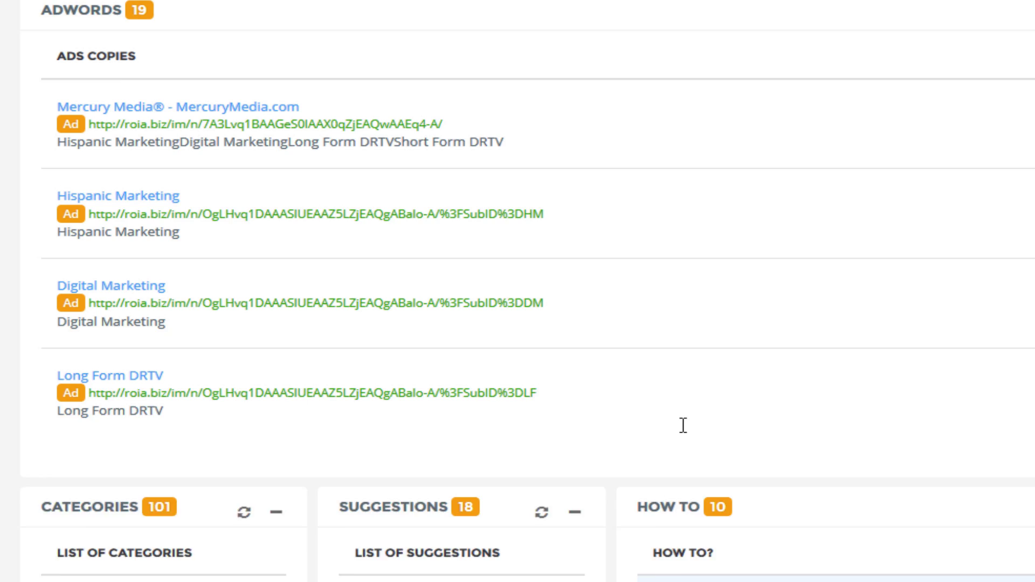
pyautogui.scroll(2, 682, 426)
pyautogui.scroll(3, 681, 426)
pyautogui.scroll(1, 681, 428)
pyautogui.scroll(1, 682, 426)
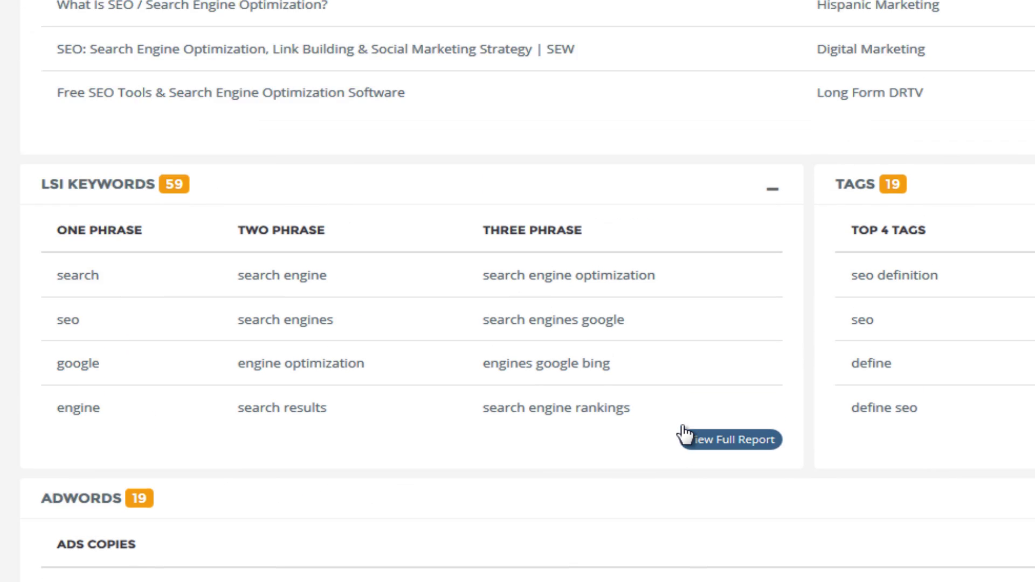
pyautogui.scroll(1, 681, 424)
pyautogui.scroll(2, 681, 424)
pyautogui.scroll(1, 681, 426)
pyautogui.scroll(1, 681, 427)
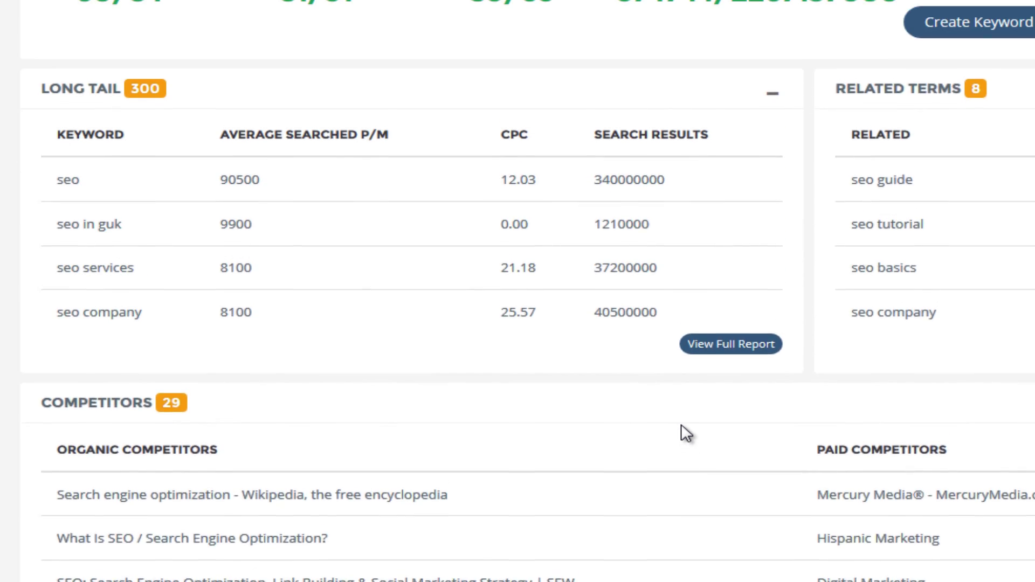
pyautogui.scroll(1, 680, 426)
pyautogui.scroll(1, 681, 426)
pyautogui.scroll(2, 681, 426)
pyautogui.scroll(1, 680, 427)
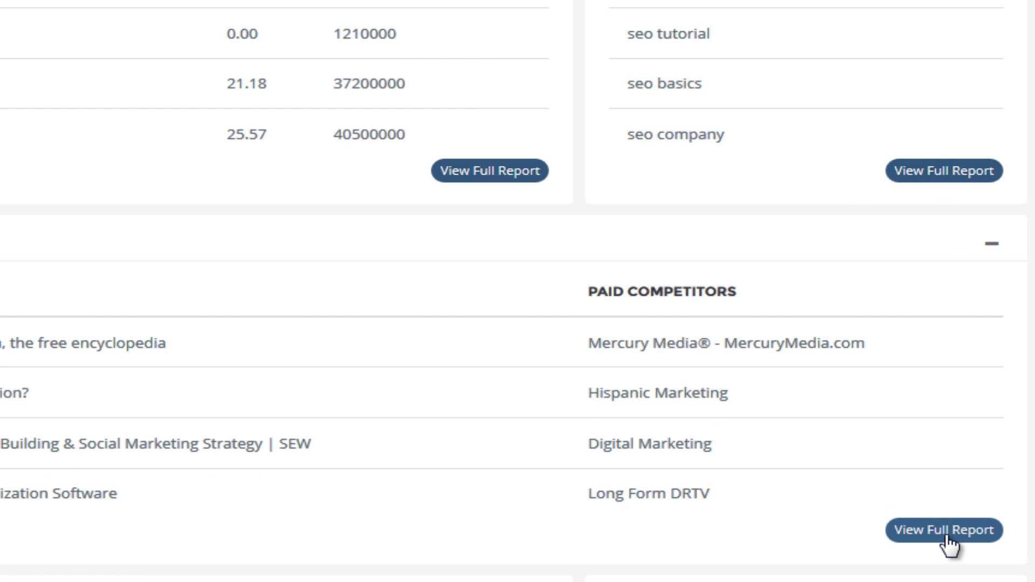
# Open the full Competitors report for seo via View Full Report.
pyautogui.click(946, 536)
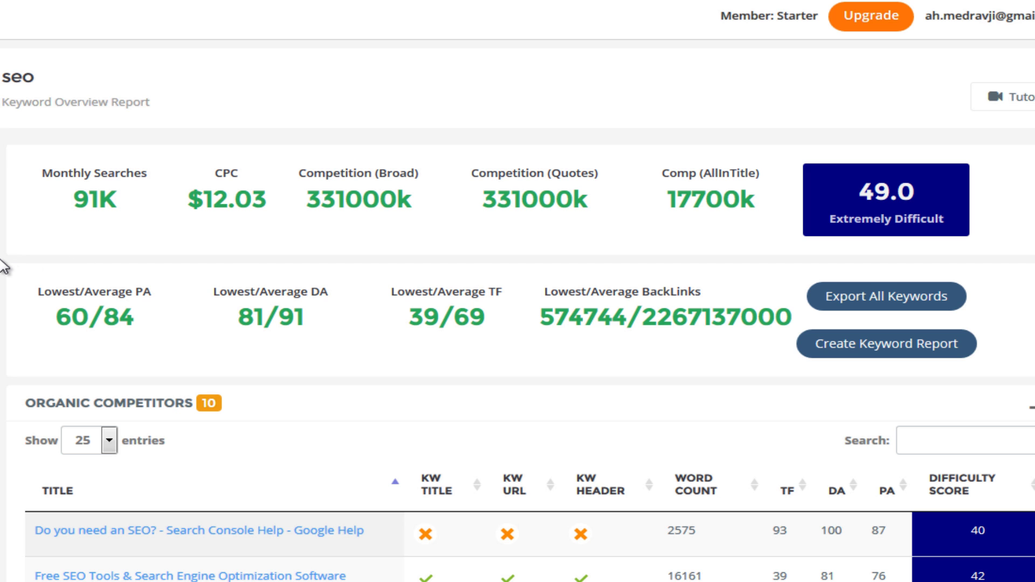
pyautogui.scroll(-1, 4, 267)
pyautogui.scroll(-1, 4, 267)
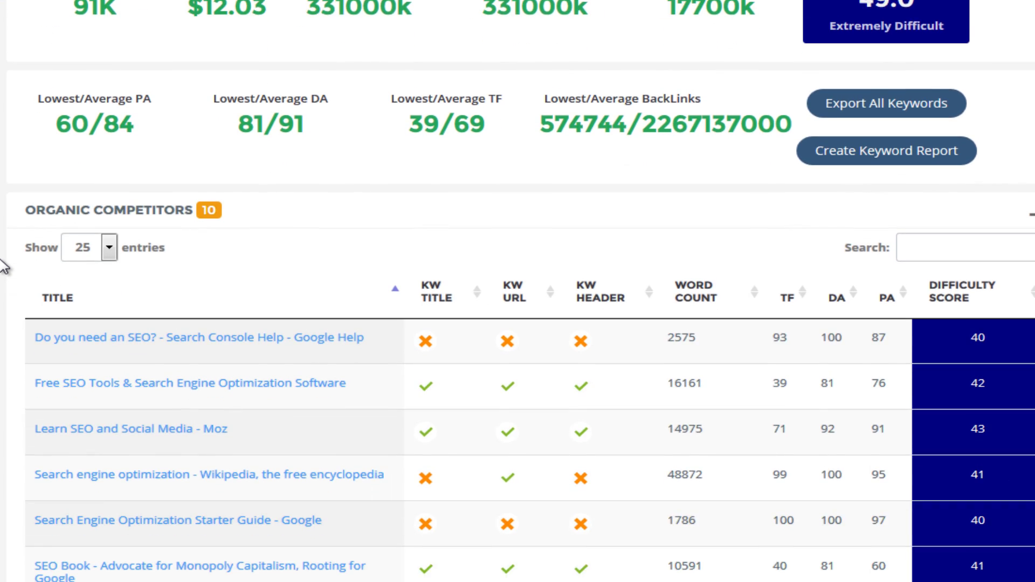
pyautogui.scroll(-1, 5, 266)
pyautogui.scroll(-1, 3, 267)
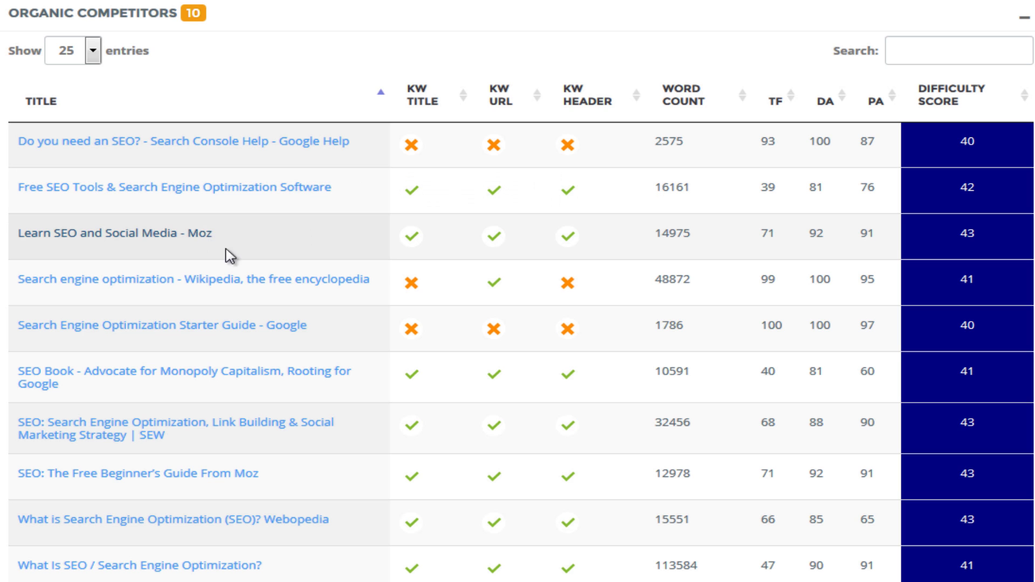
pyautogui.scroll(-3, 363, 234)
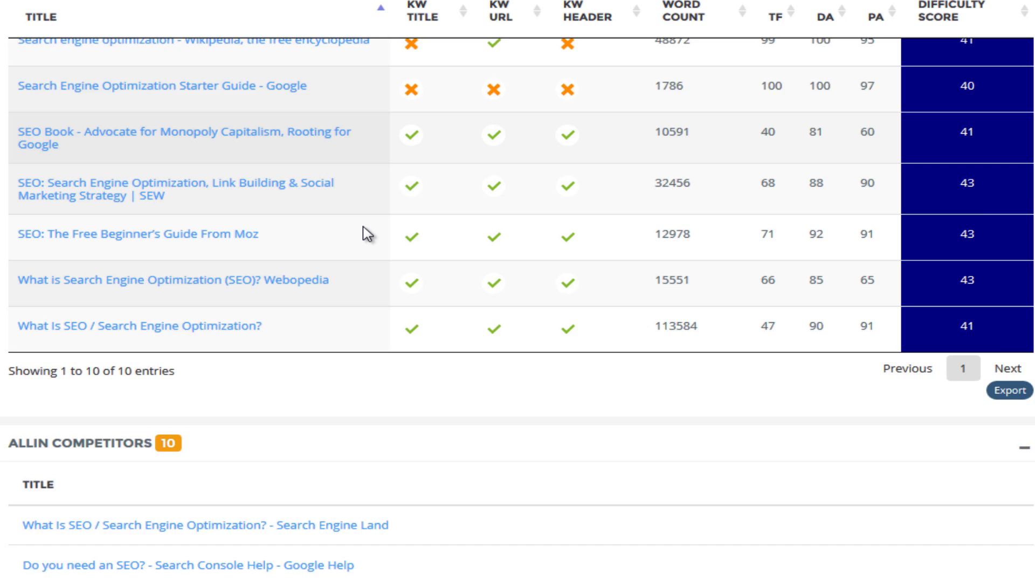
pyautogui.scroll(-4, 362, 234)
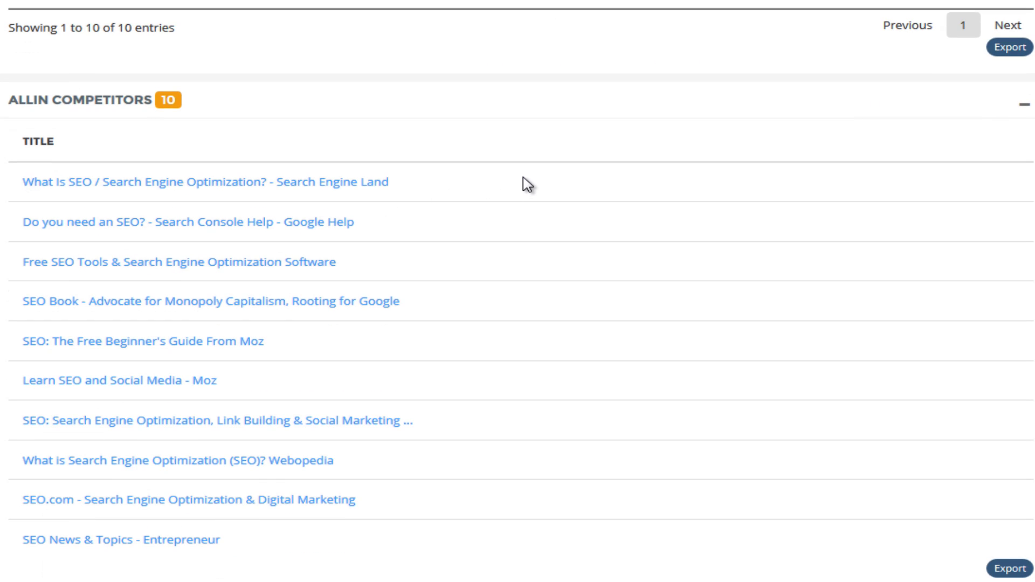
pyautogui.scroll(-1, 524, 185)
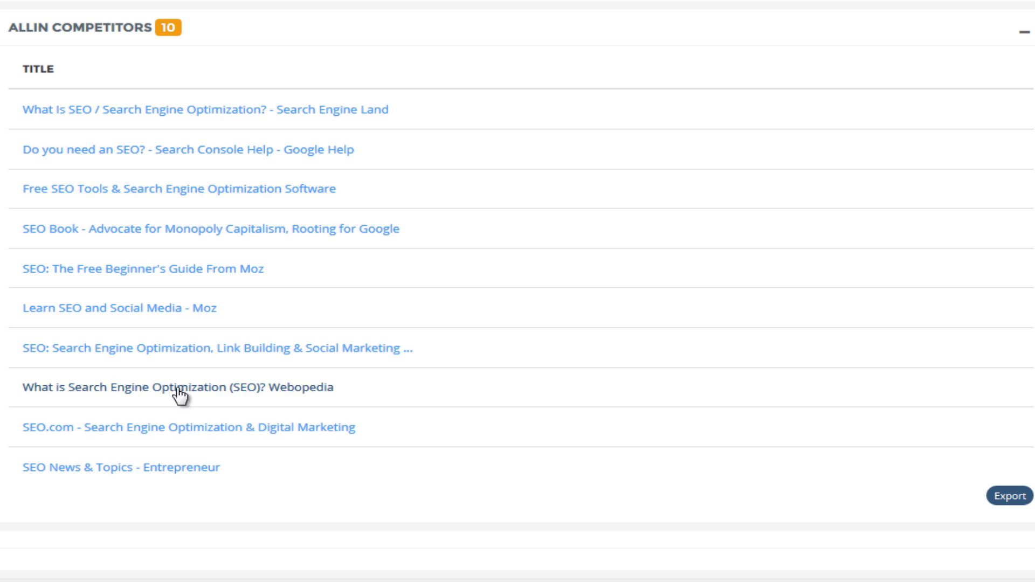
pyautogui.scroll(2, 414, 422)
pyautogui.scroll(4, 415, 422)
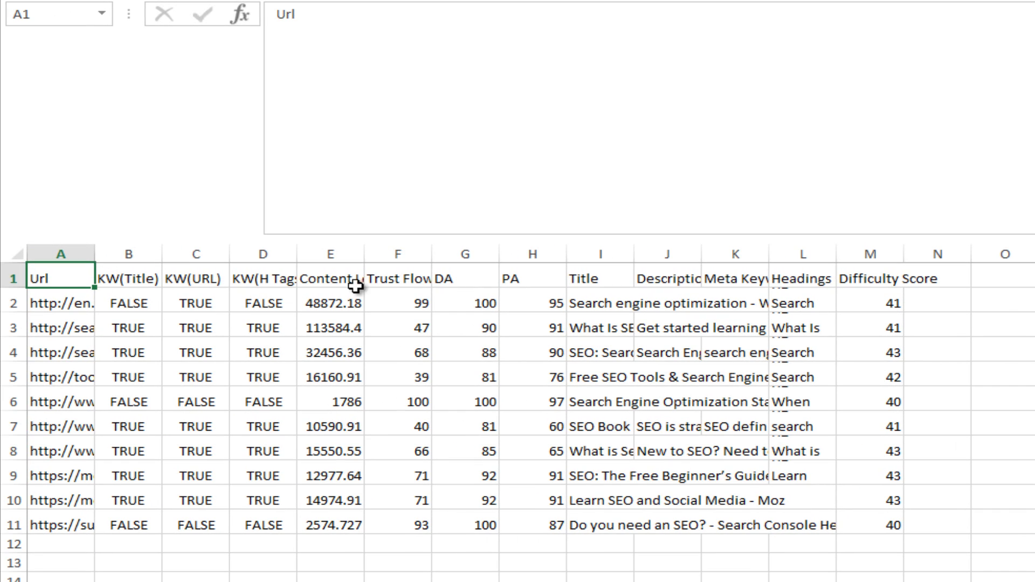
# Check the Trust Flow and DA headers, then read competitors' full titles and descriptions.
pyautogui.click(413, 283)
pyautogui.click(455, 284)
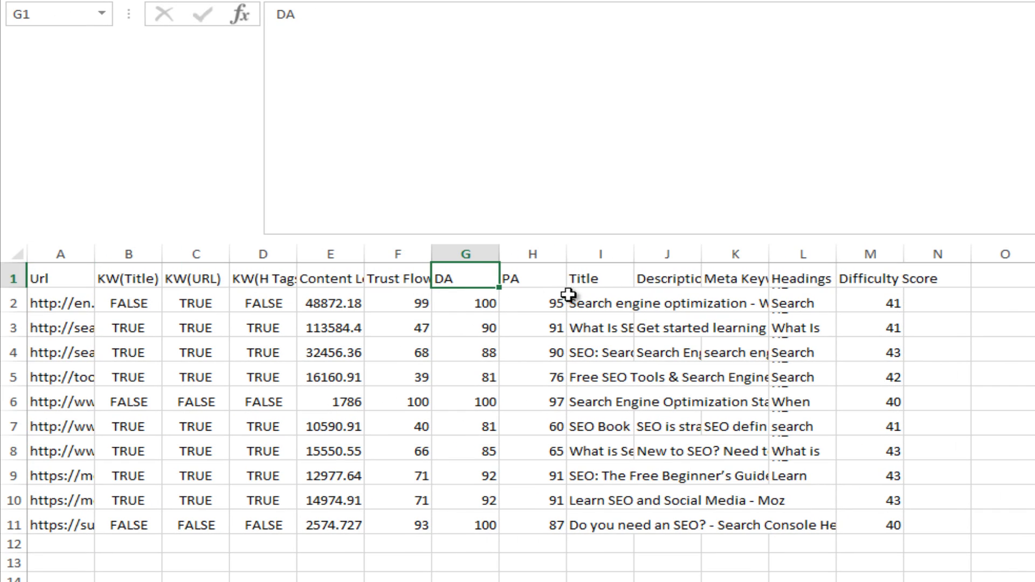
pyautogui.click(608, 304)
pyautogui.click(602, 329)
pyautogui.click(590, 371)
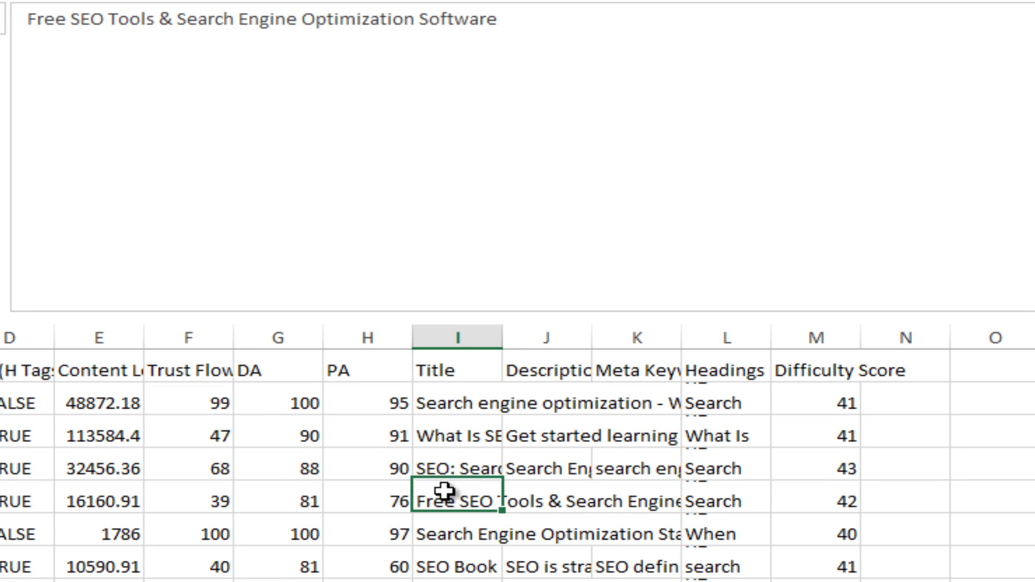
pyautogui.click(535, 409)
pyautogui.click(532, 437)
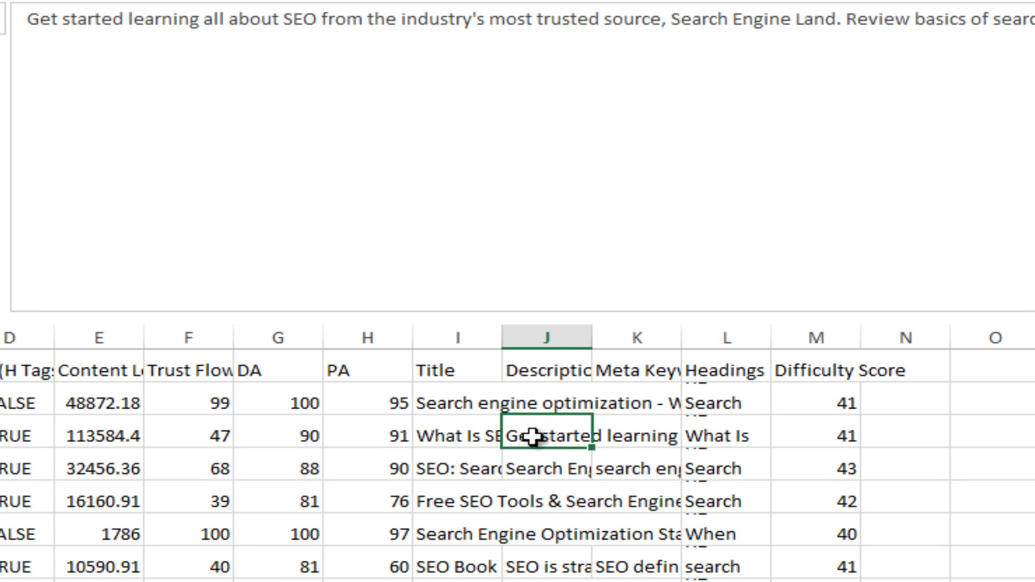
# Read several competitors' meta keywords, then step down through their headings lists.
pyautogui.click(629, 430)
pyautogui.click(628, 470)
pyautogui.click(623, 498)
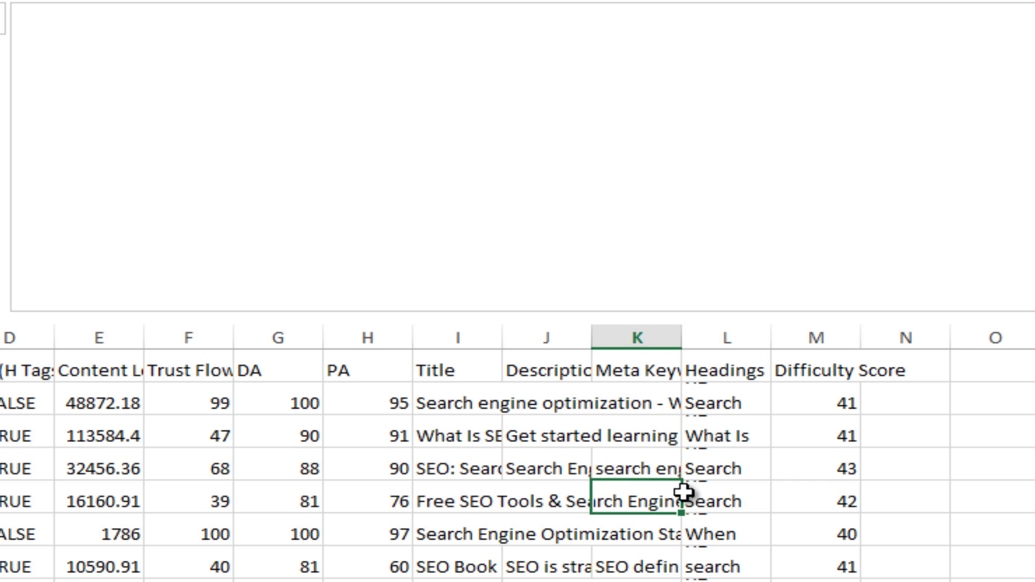
pyautogui.click(727, 404)
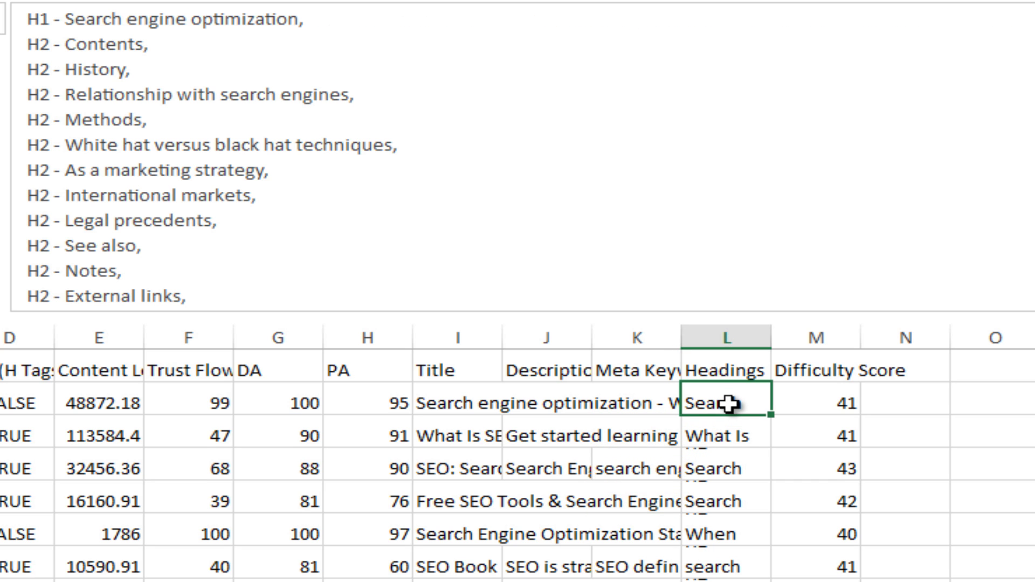
pyautogui.press('Down')
pyautogui.press('Down')
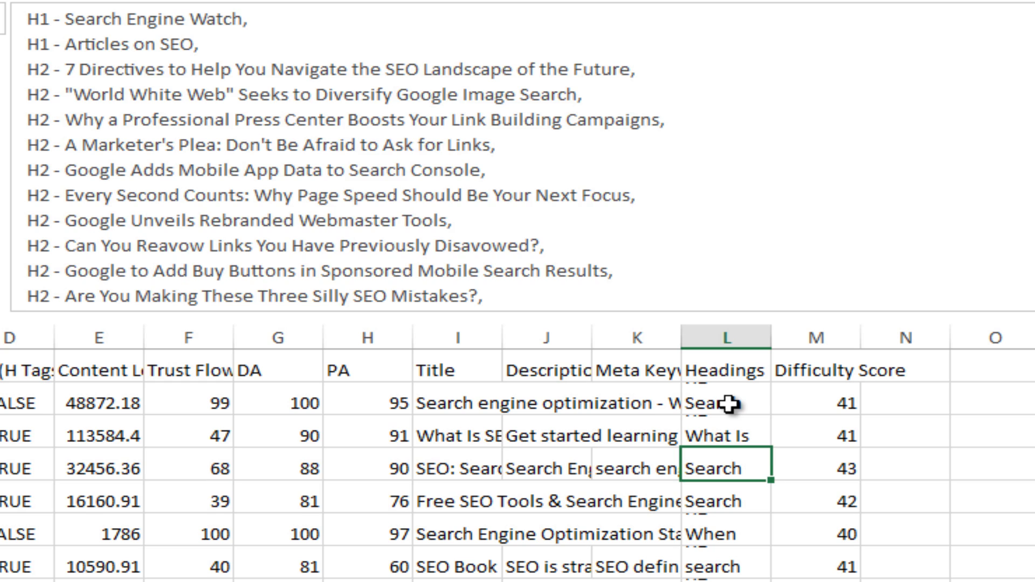
pyautogui.press('Down')
pyautogui.press('Down')
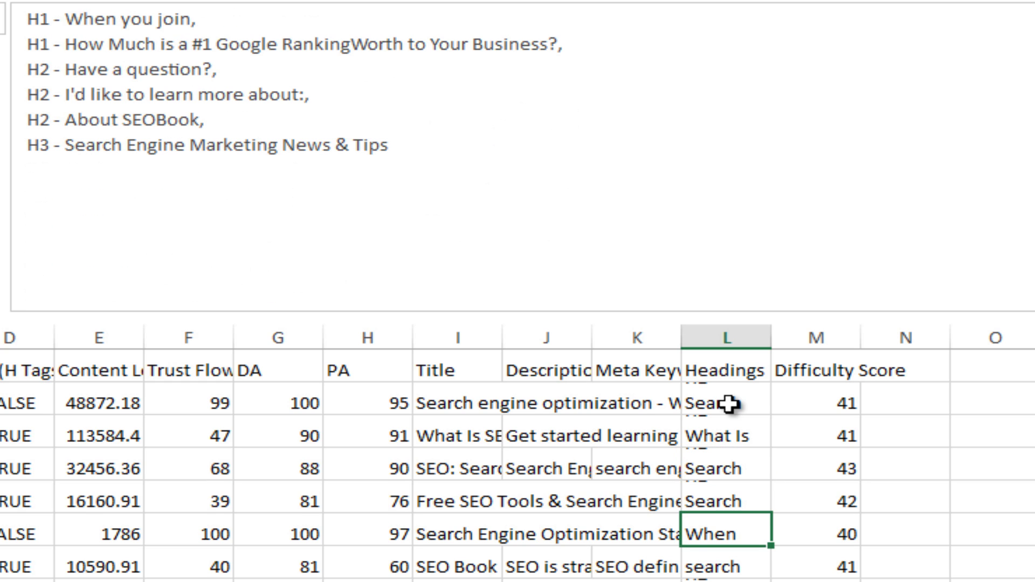
pyautogui.press('Down')
pyautogui.press('Down')
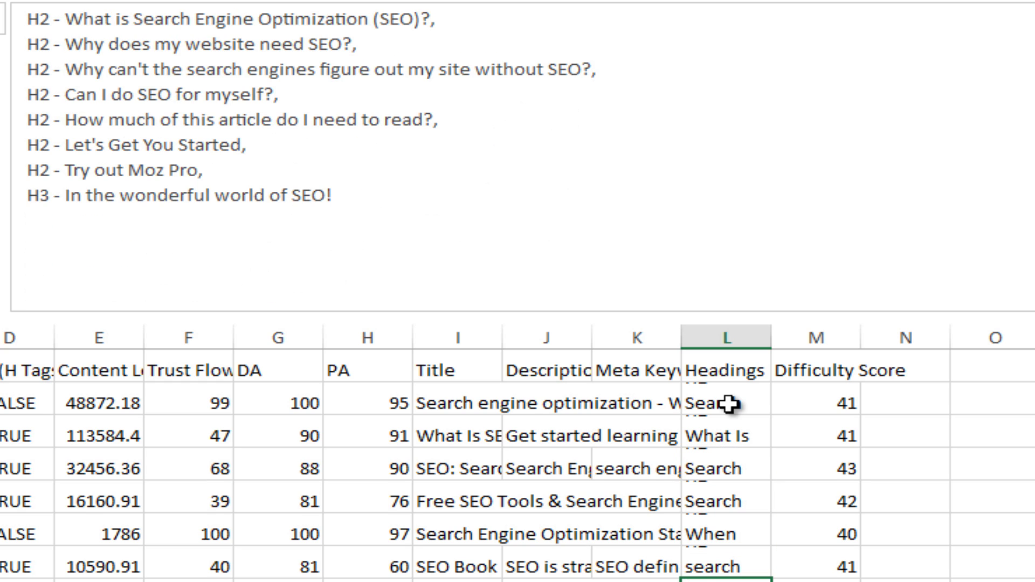
pyautogui.press('Down')
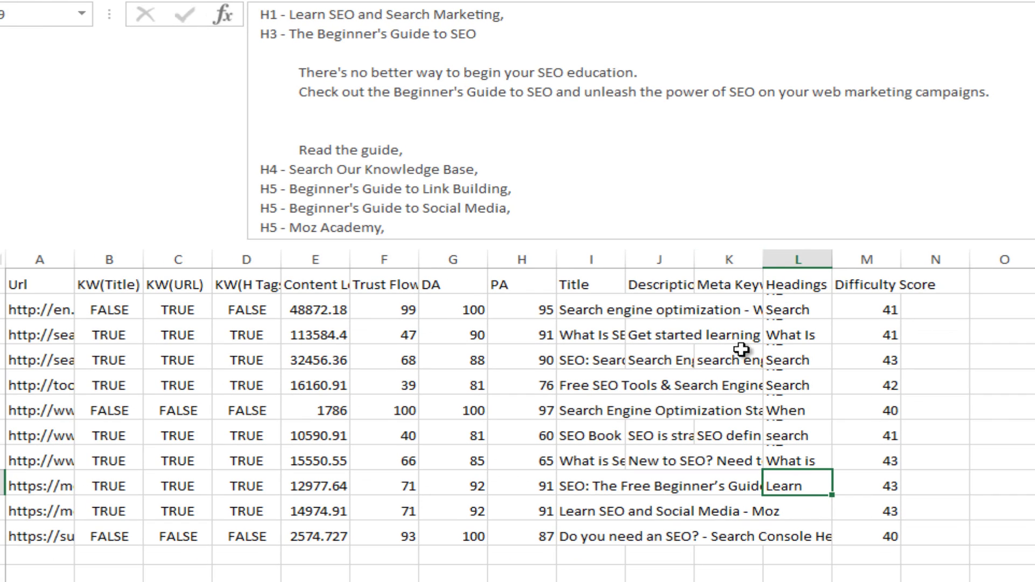
# Check the Description, Meta Keywords and Difficulty Score column headers.
pyautogui.click(678, 285)
pyautogui.click(735, 296)
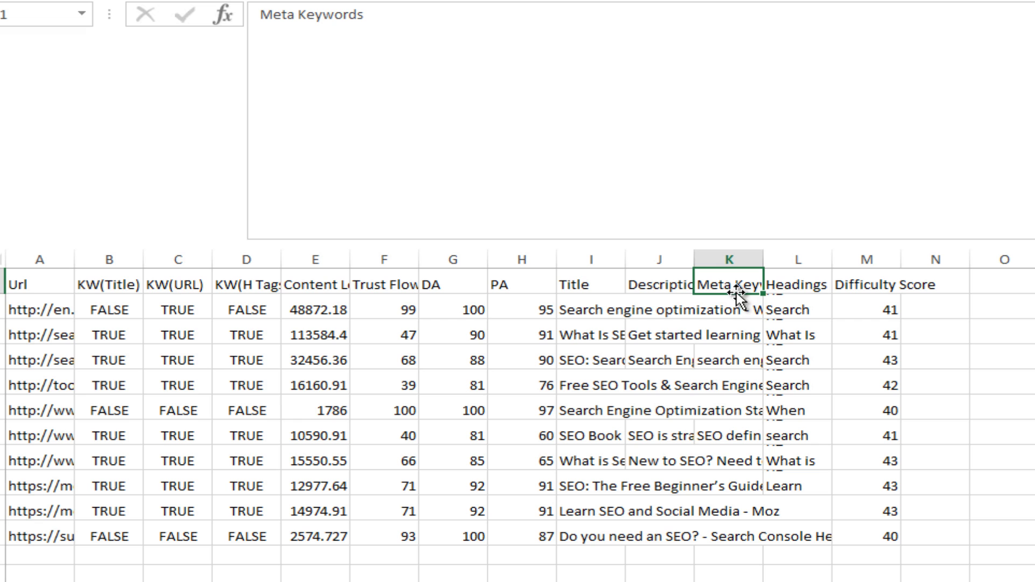
pyautogui.click(846, 284)
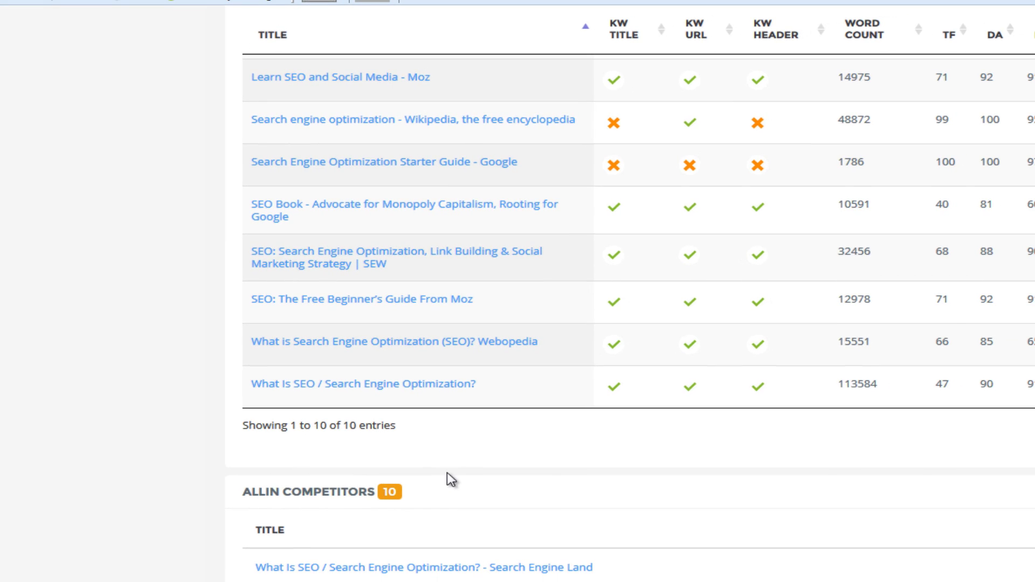
pyautogui.scroll(4, 446, 476)
pyautogui.scroll(2, 429, 461)
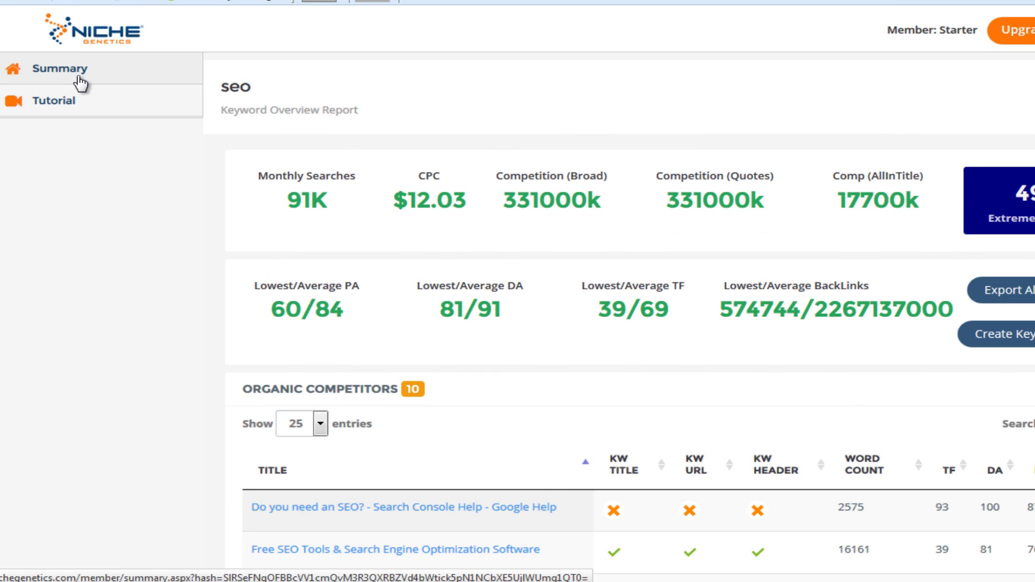
pyautogui.scroll(-5, 412, 215)
pyautogui.scroll(-5, 337, 167)
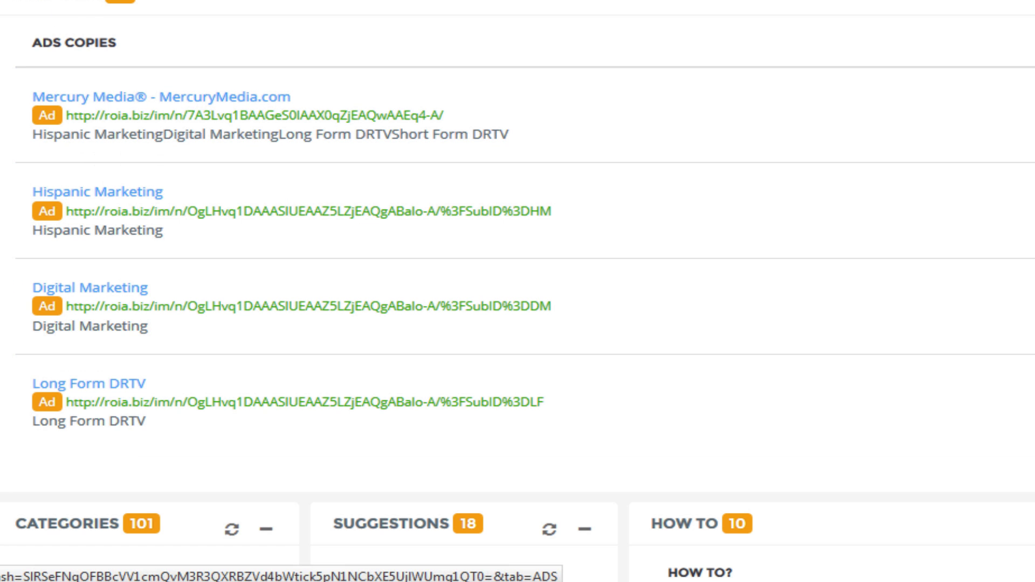
pyautogui.scroll(-3, 250, 262)
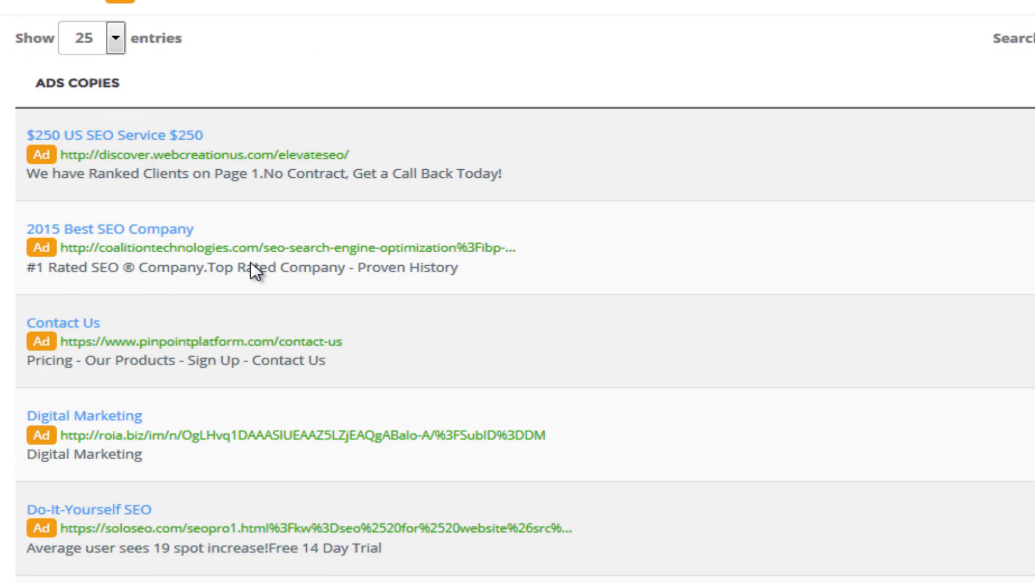
pyautogui.scroll(-5, 252, 268)
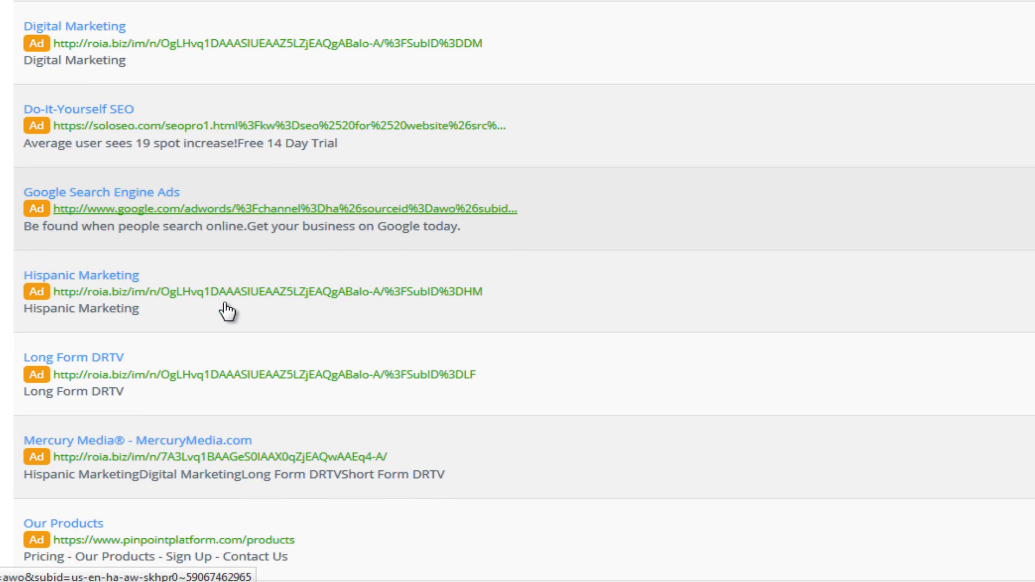
pyautogui.scroll(-1, 227, 309)
pyautogui.scroll(-1, 226, 310)
pyautogui.scroll(-1, 226, 307)
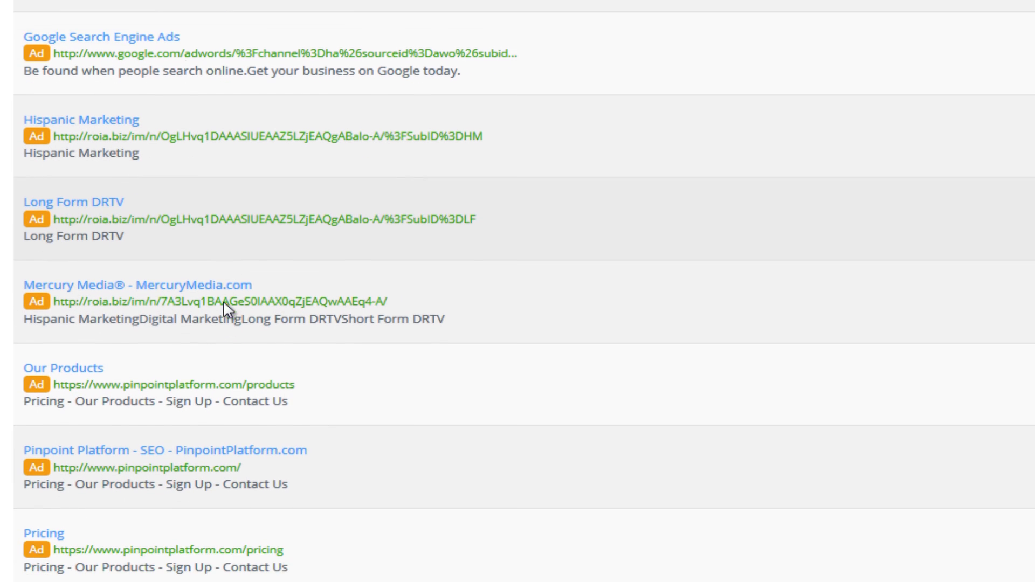
pyautogui.scroll(-1, 223, 307)
pyautogui.scroll(-2, 225, 309)
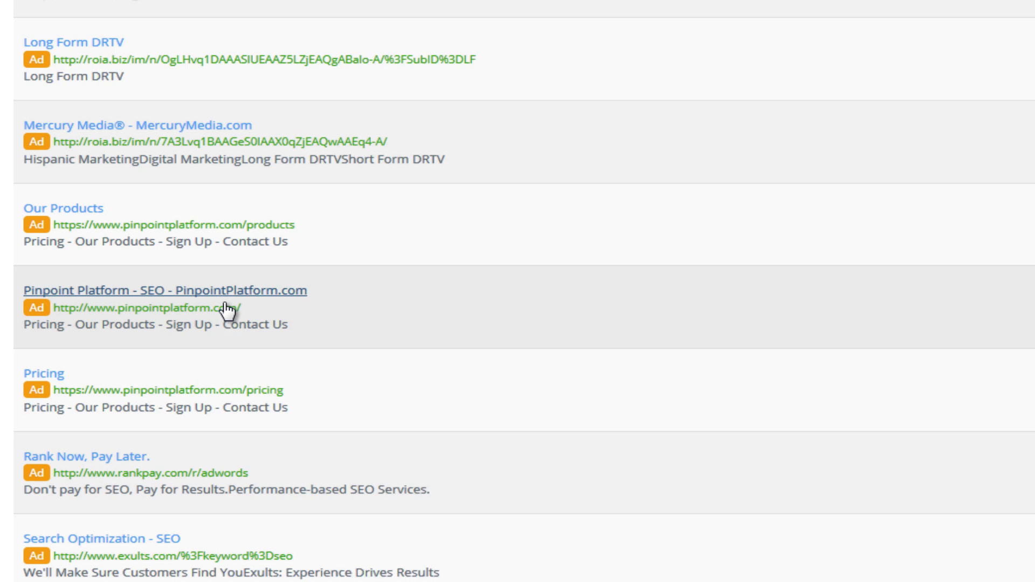
pyautogui.scroll(-1, 226, 309)
pyautogui.scroll(-1, 226, 310)
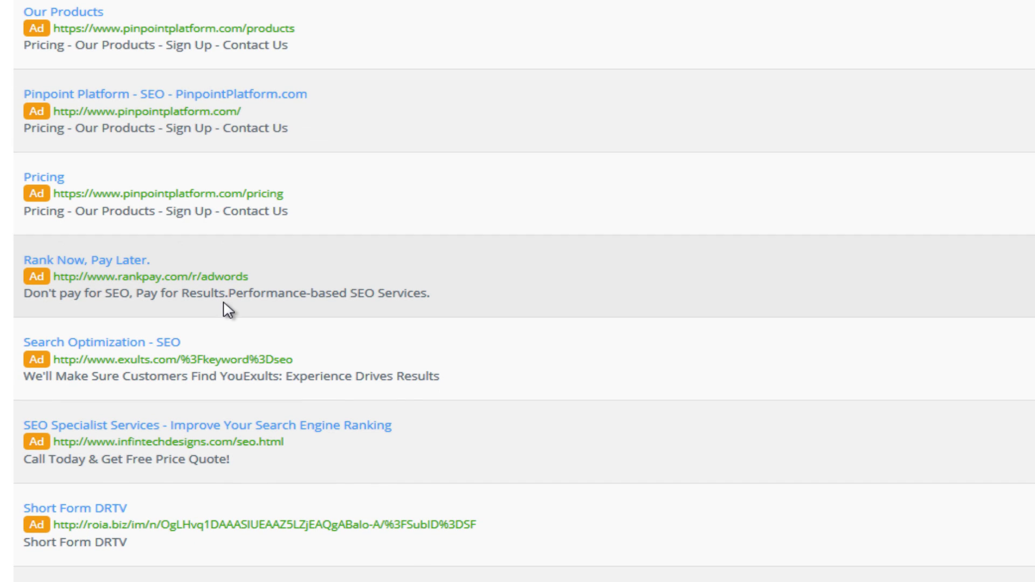
pyautogui.scroll(2, 227, 310)
pyautogui.scroll(1, 226, 310)
pyautogui.scroll(1, 227, 310)
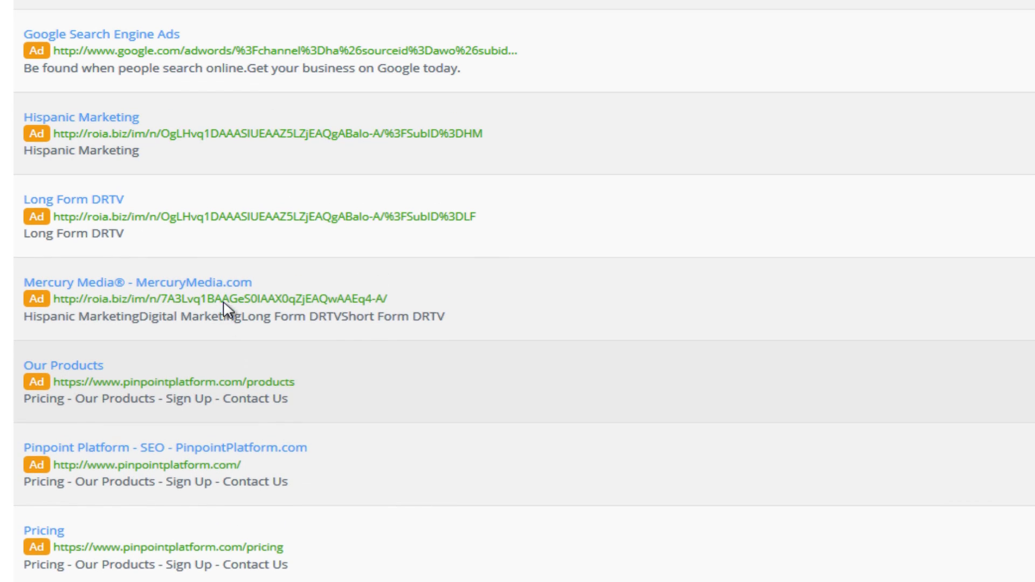
pyautogui.scroll(1, 226, 310)
pyautogui.scroll(1, 226, 310)
pyautogui.scroll(1, 227, 310)
pyautogui.scroll(1, 227, 309)
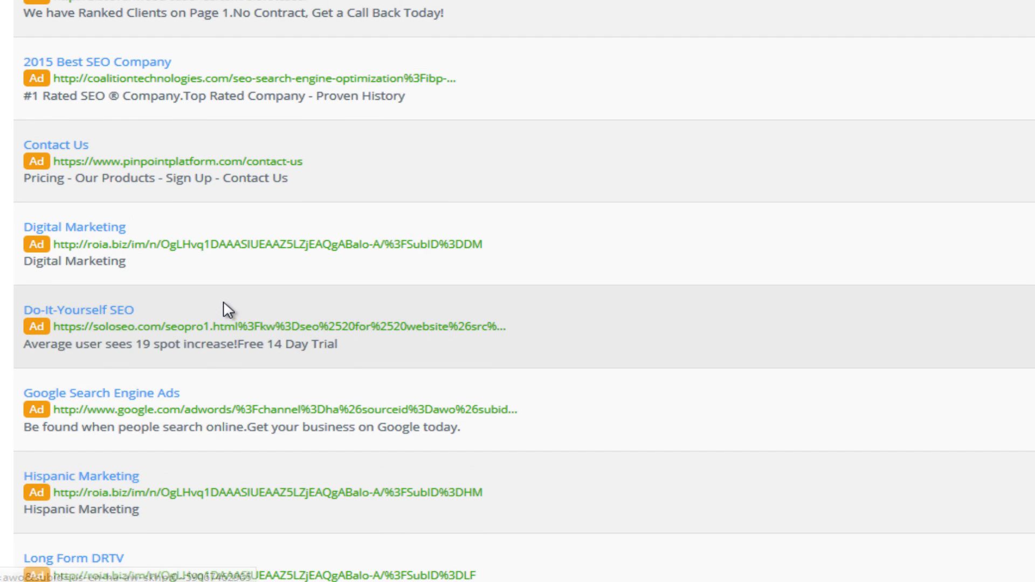
pyautogui.scroll(1, 226, 309)
pyautogui.scroll(1, 226, 310)
pyautogui.scroll(1, 227, 310)
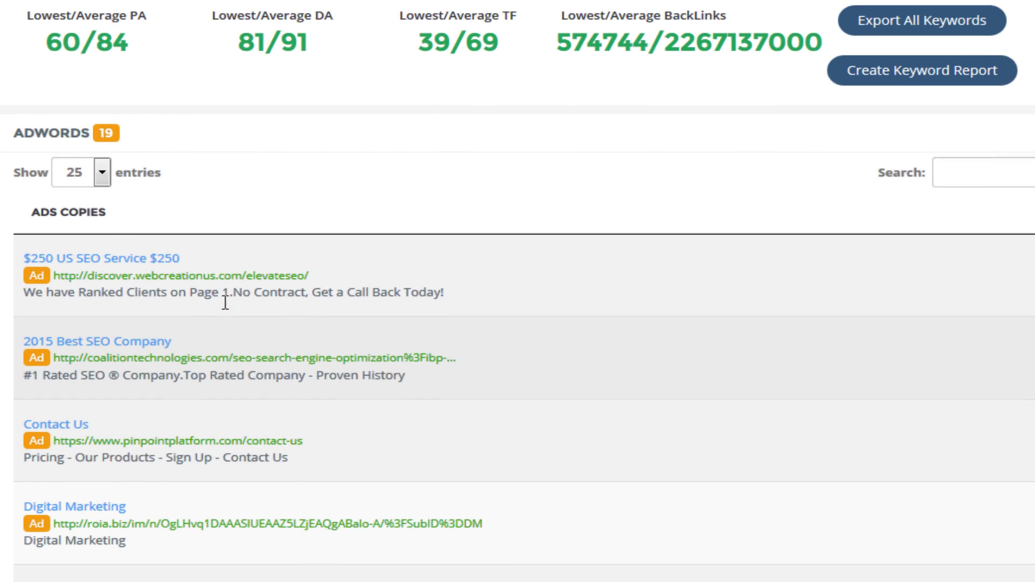
pyautogui.scroll(1, 226, 310)
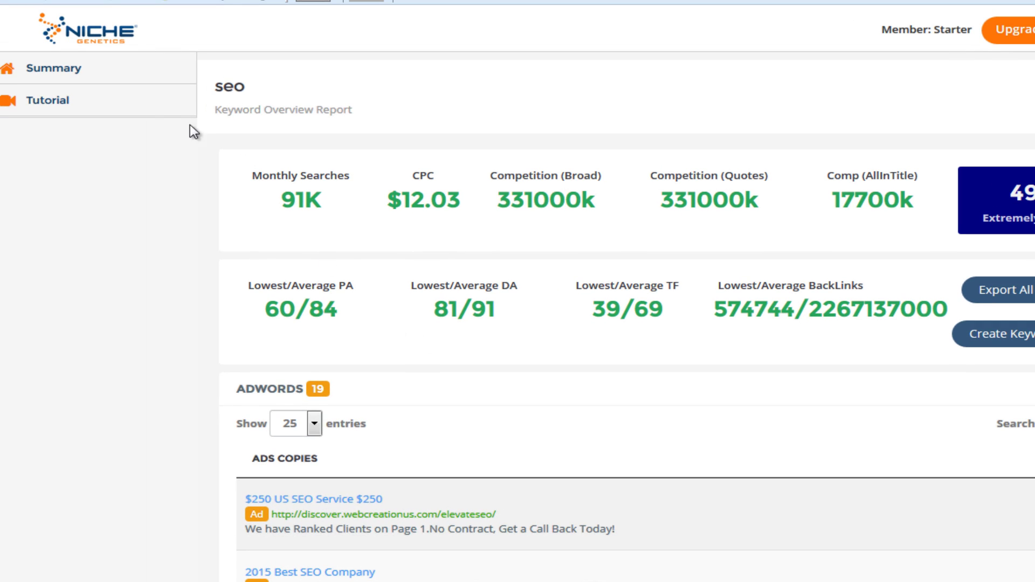
# Return to the seo keyword overview through the Summary sidebar link.
pyautogui.click(61, 79)
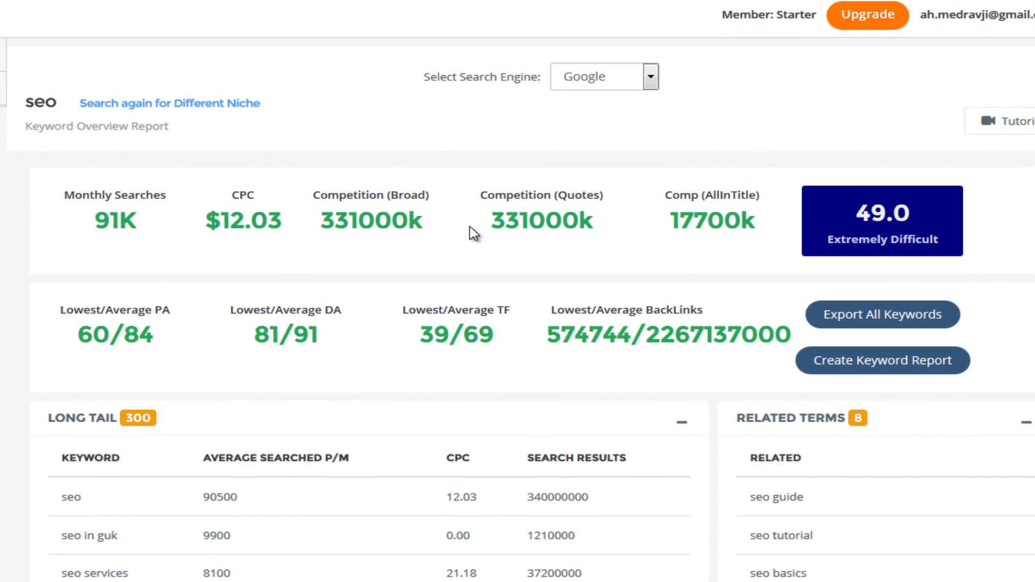
pyautogui.scroll(-1, 472, 227)
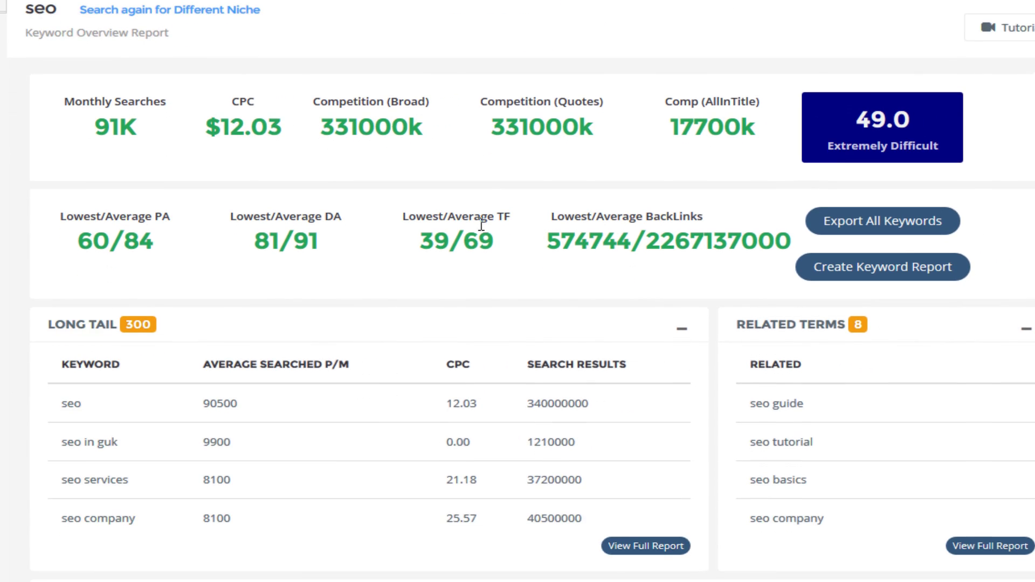
pyautogui.scroll(-1, 477, 228)
pyautogui.scroll(-1, 478, 228)
pyautogui.scroll(-1, 480, 226)
pyautogui.scroll(-1, 479, 230)
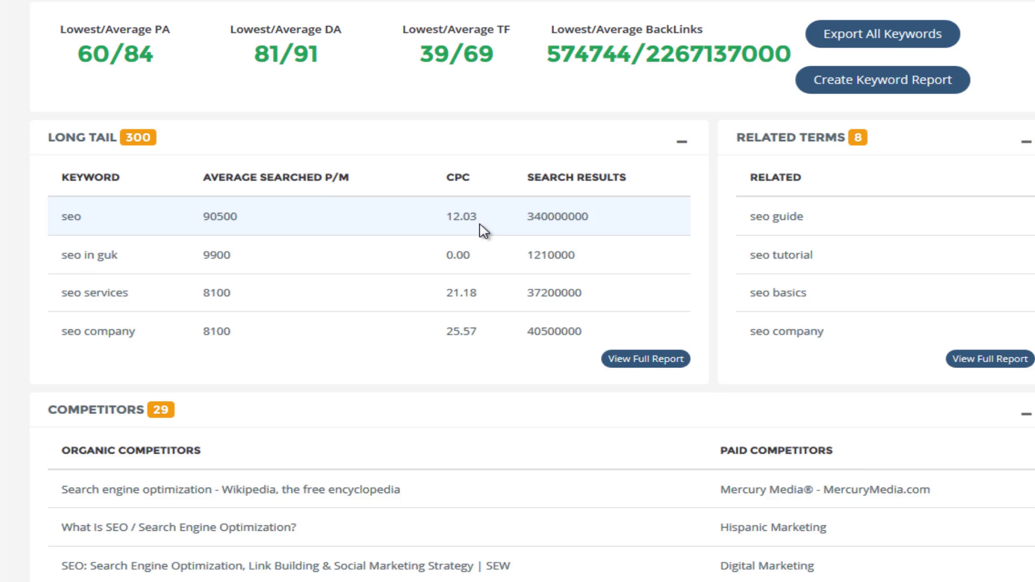
pyautogui.scroll(-1, 481, 229)
pyautogui.scroll(-1, 480, 231)
pyautogui.scroll(-1, 481, 231)
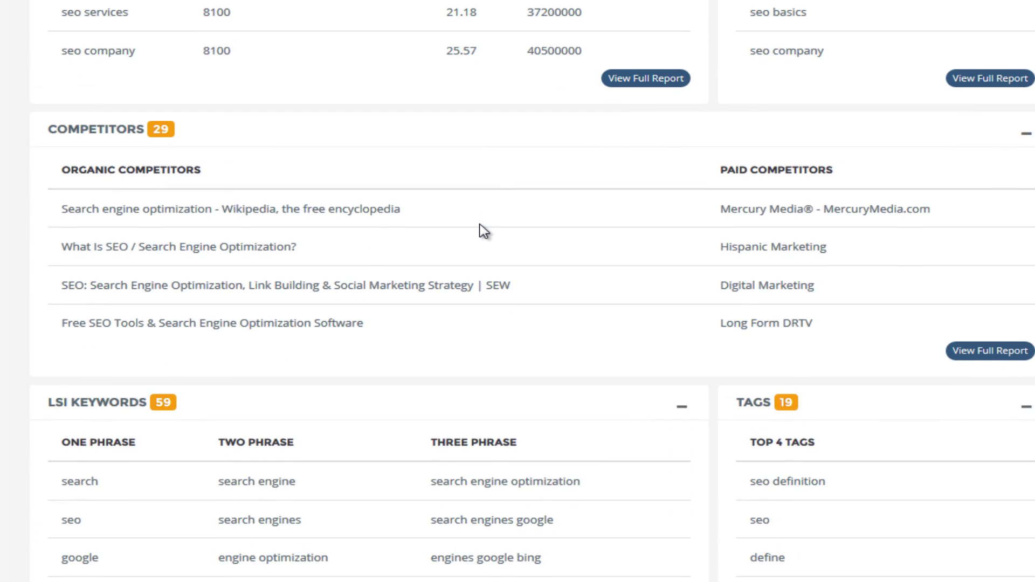
pyautogui.scroll(-2, 480, 230)
pyautogui.scroll(-1, 480, 231)
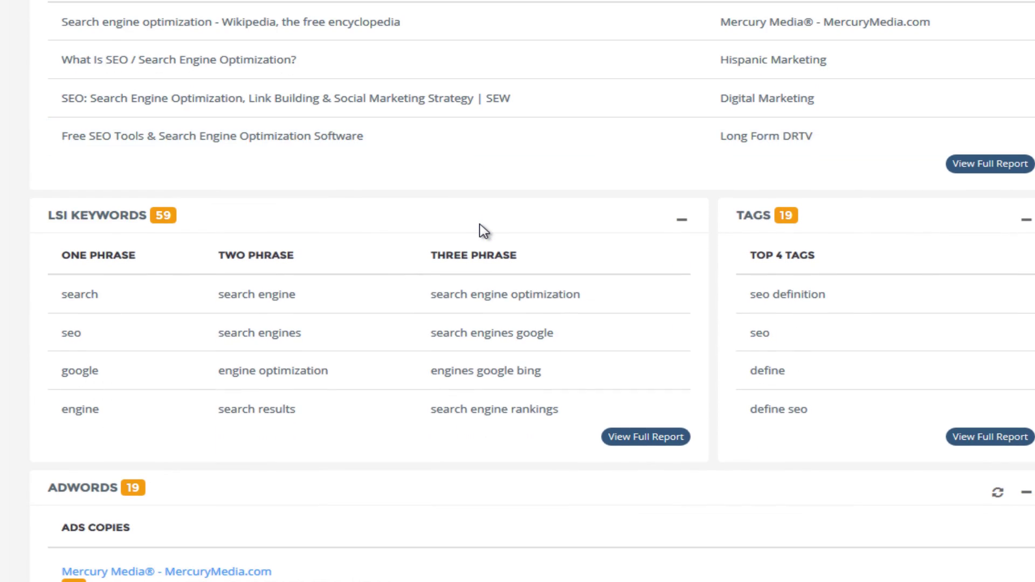
pyautogui.scroll(-1, 481, 232)
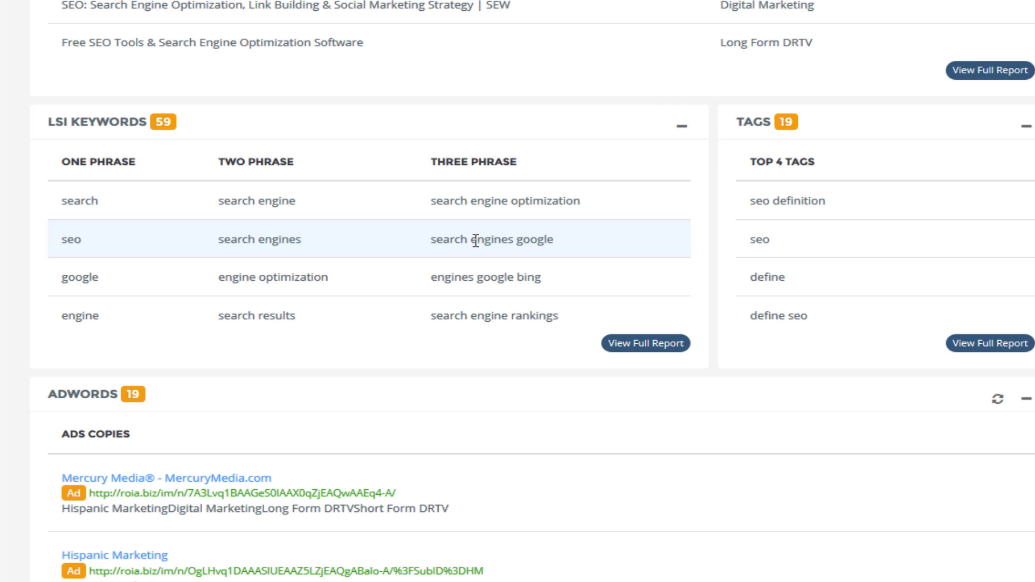
pyautogui.click(636, 344)
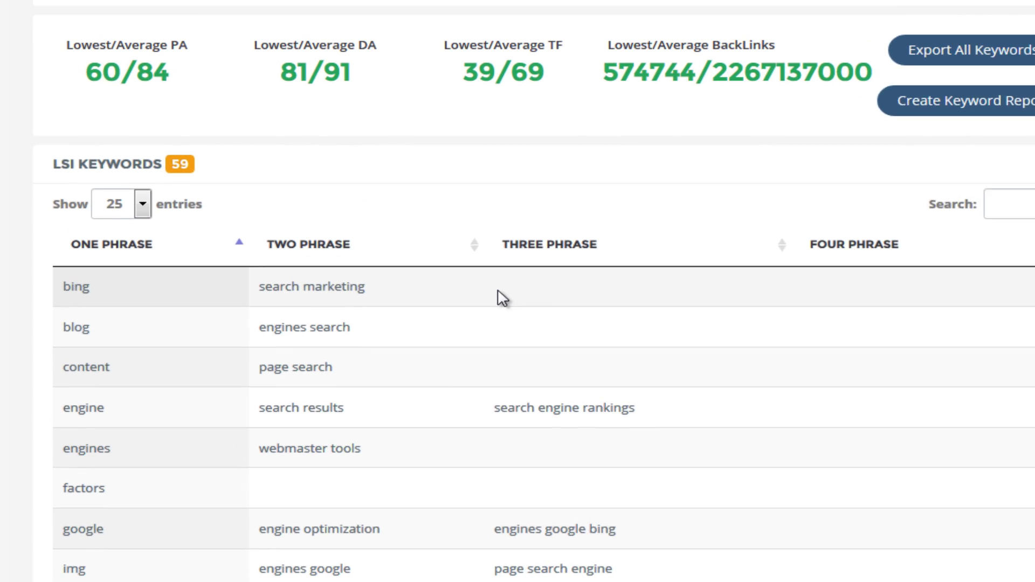
pyautogui.click(325, 245)
pyautogui.click(520, 258)
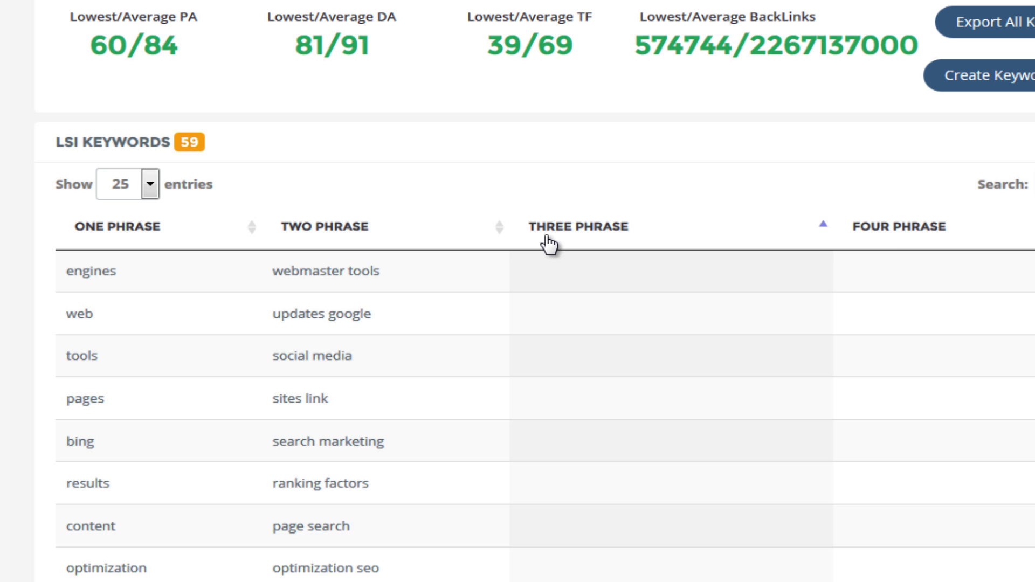
pyautogui.click(549, 243)
pyautogui.click(898, 243)
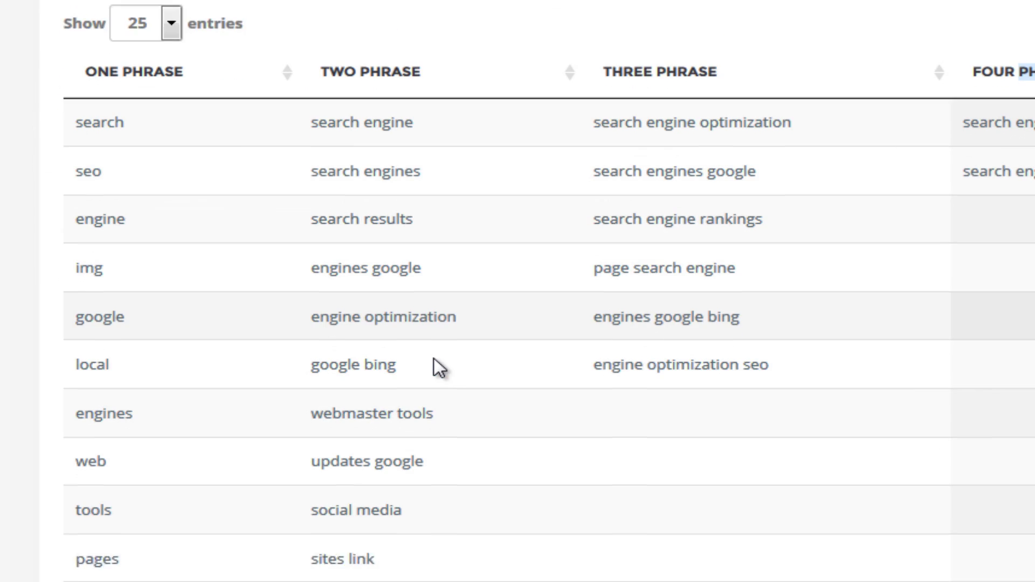
pyautogui.scroll(-1, 435, 358)
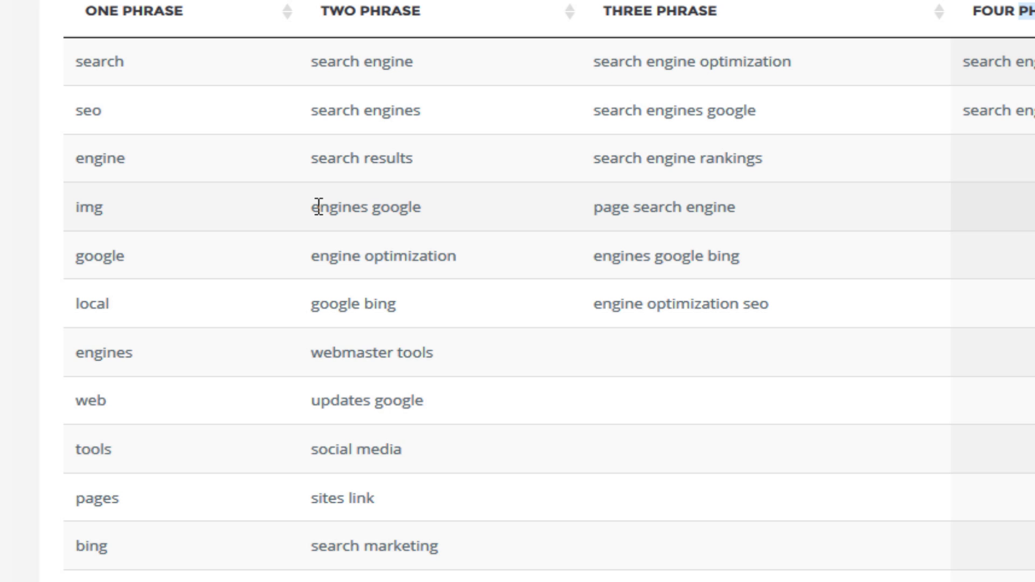
pyautogui.scroll(1, 320, 207)
pyautogui.scroll(1, 319, 206)
pyautogui.scroll(2, 318, 205)
pyautogui.scroll(1, 317, 207)
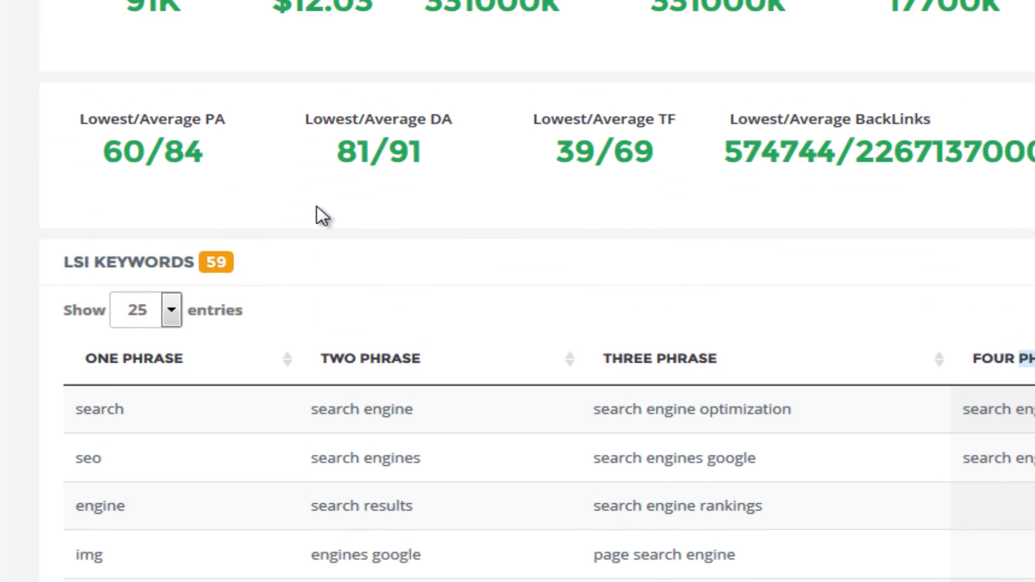
pyautogui.scroll(2, 317, 208)
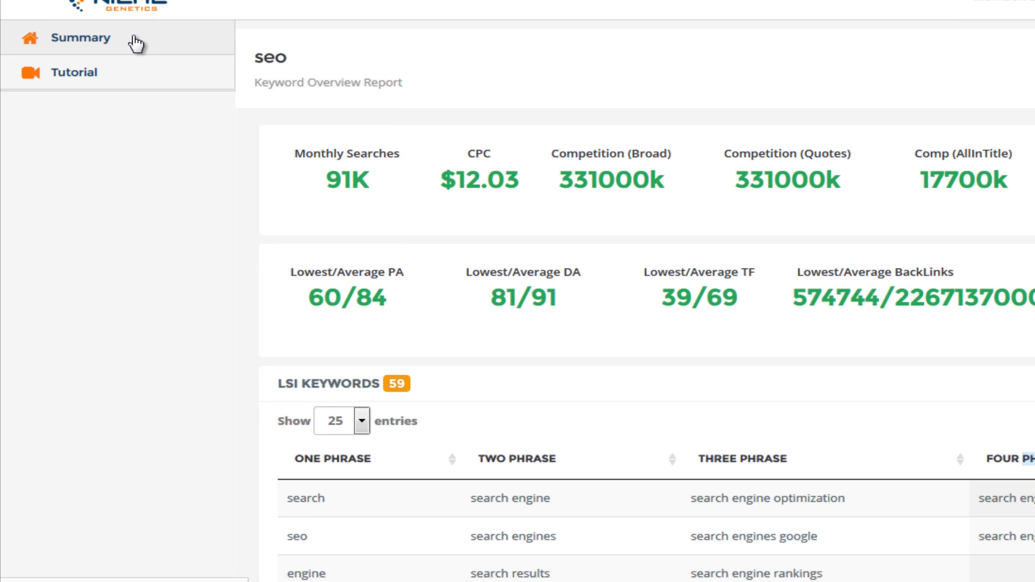
pyautogui.scroll(-1, 427, 109)
pyautogui.scroll(-4, 428, 109)
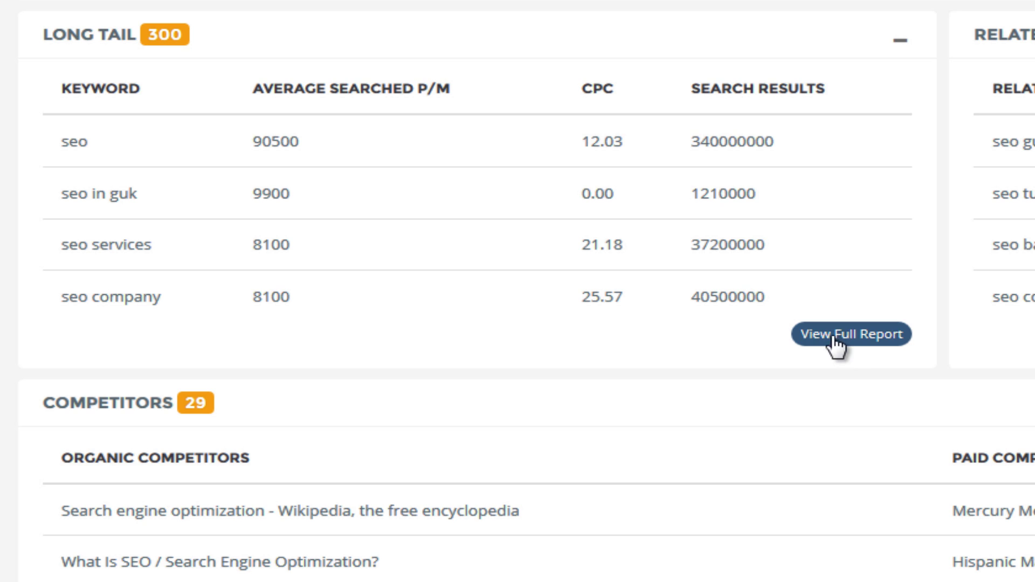
pyautogui.click(856, 338)
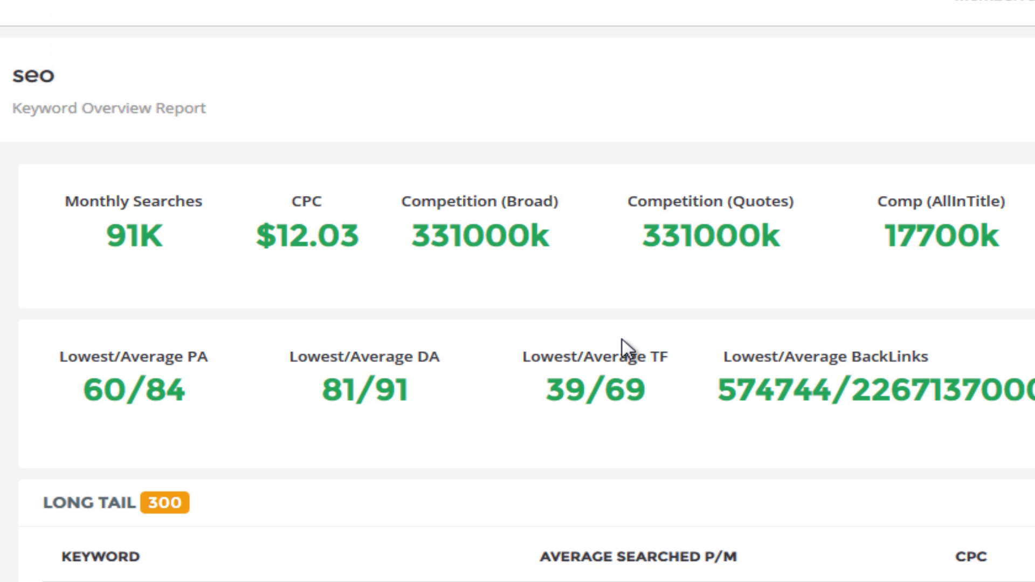
pyautogui.scroll(-5, 596, 332)
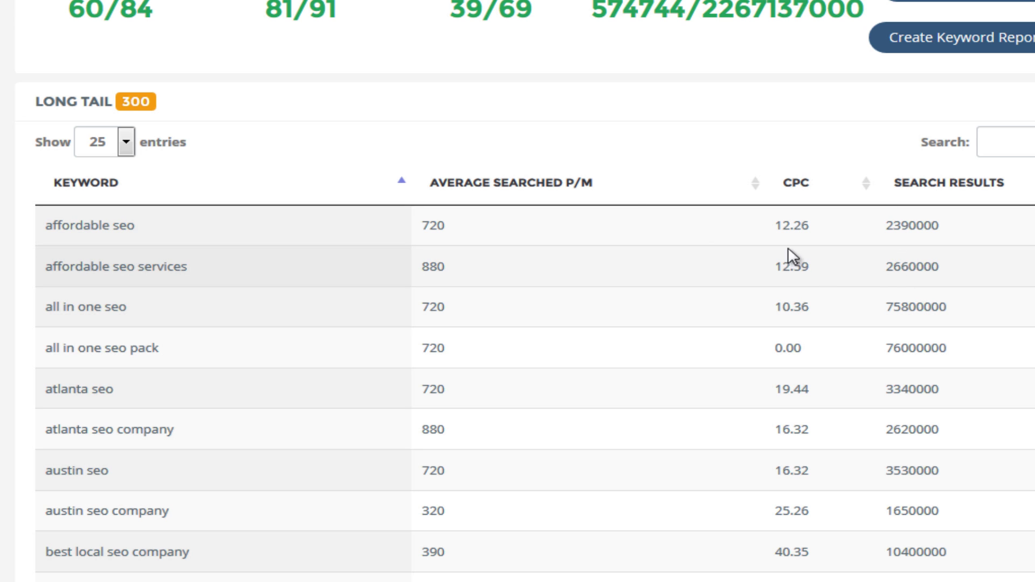
pyautogui.click(588, 186)
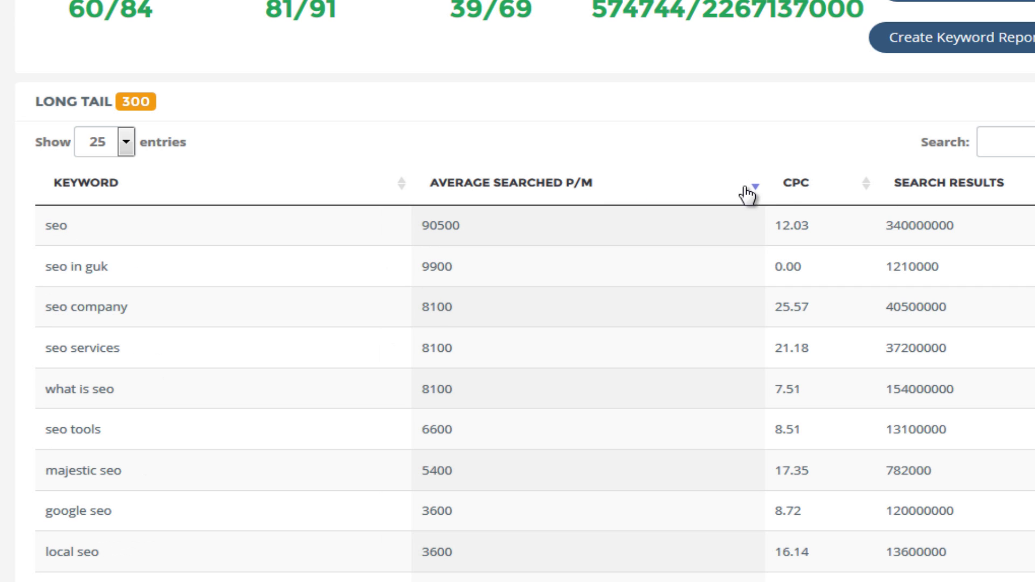
pyautogui.click(788, 190)
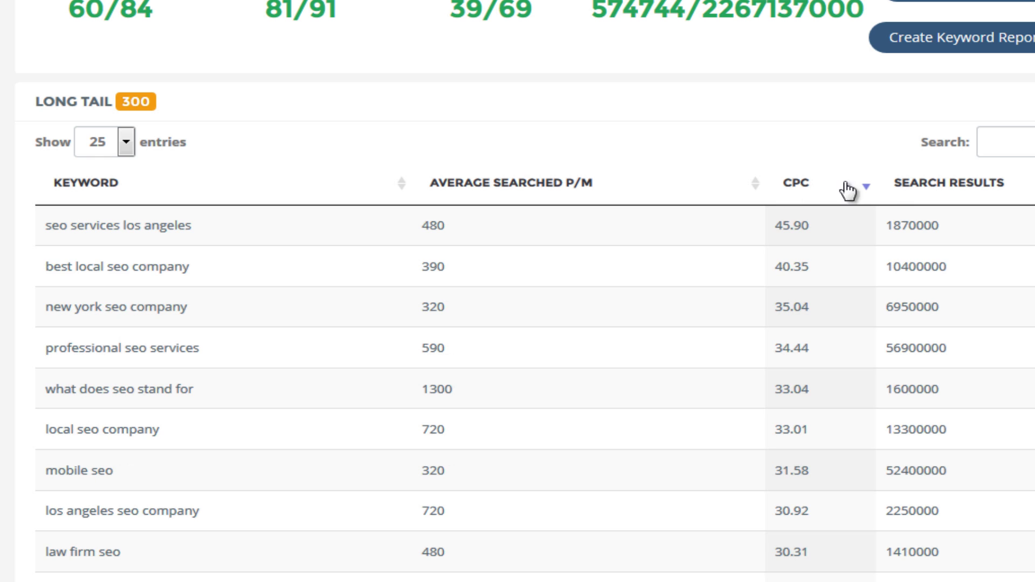
pyautogui.click(899, 188)
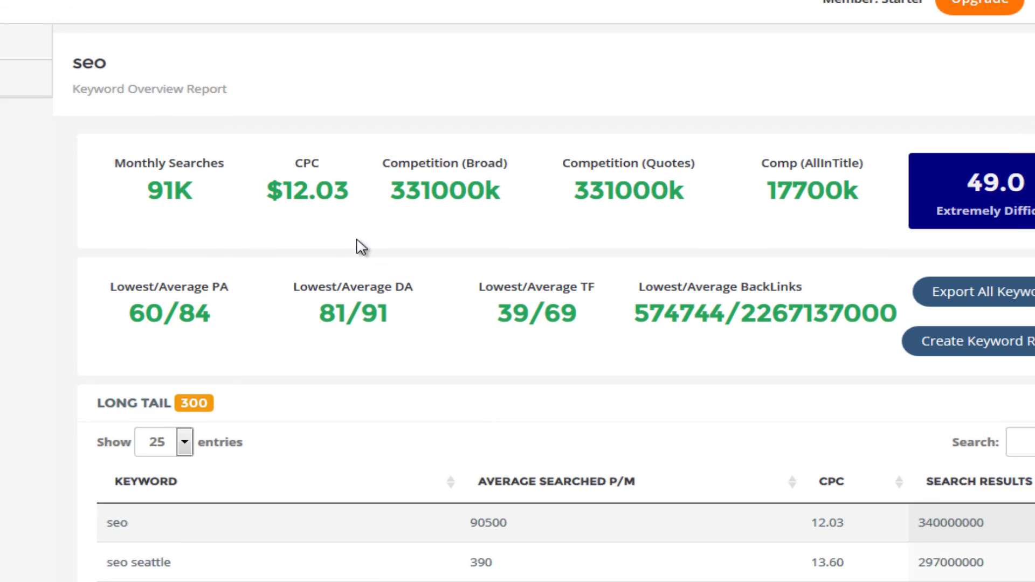
# Go back to the seo summary and open the full list of 86 questions.
pyautogui.click(83, 51)
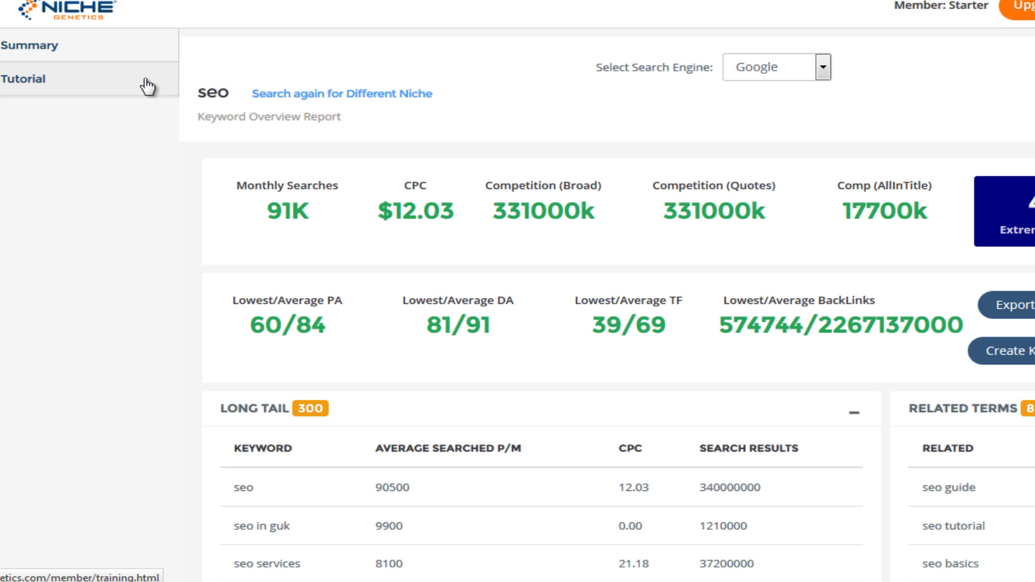
pyautogui.scroll(-2, 318, 176)
pyautogui.scroll(-3, 331, 202)
pyautogui.scroll(-3, 331, 181)
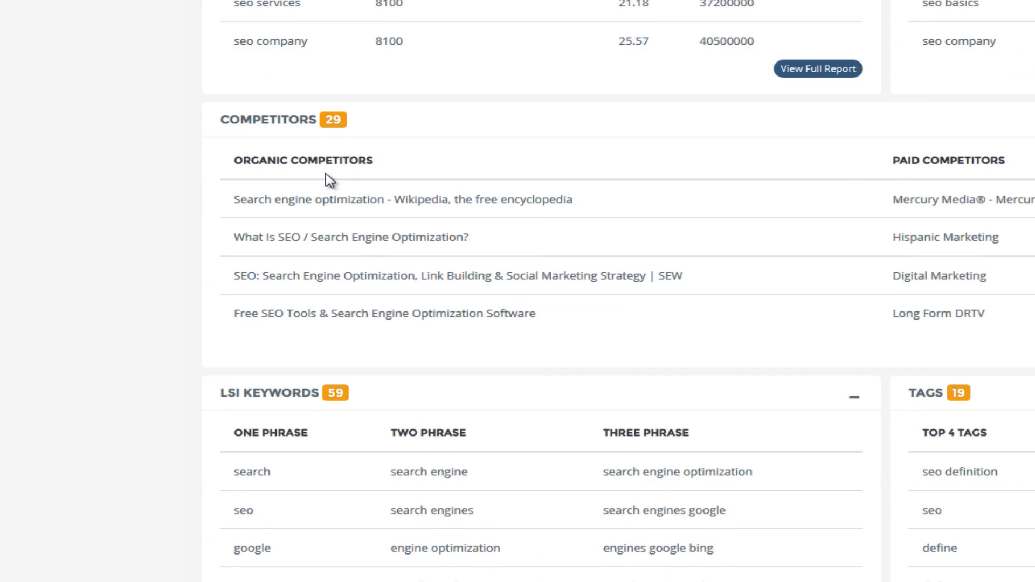
pyautogui.scroll(-3, 331, 180)
pyautogui.scroll(-3, 330, 180)
pyautogui.scroll(-3, 331, 180)
pyautogui.scroll(-3, 330, 180)
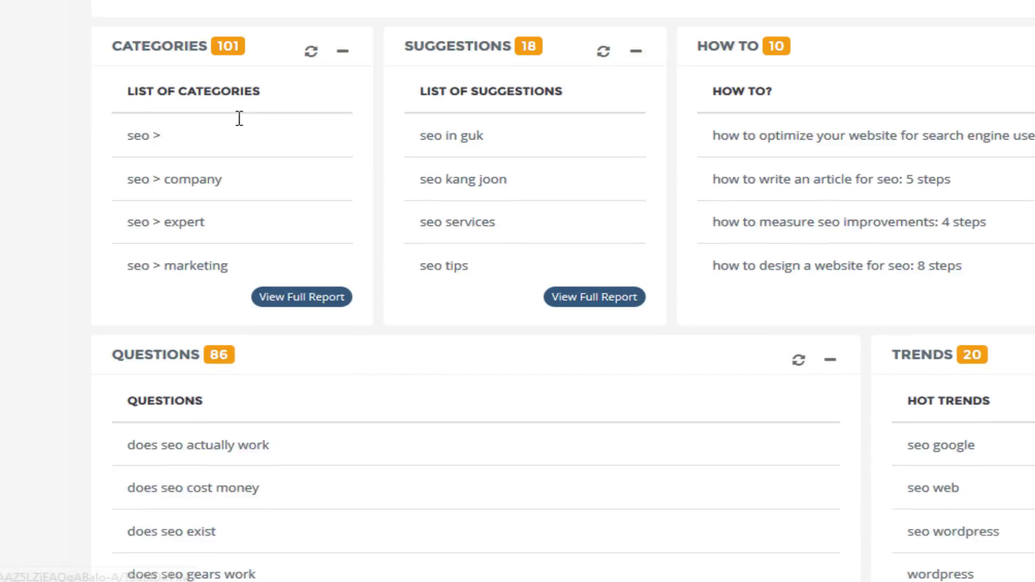
pyautogui.scroll(-3, 330, 124)
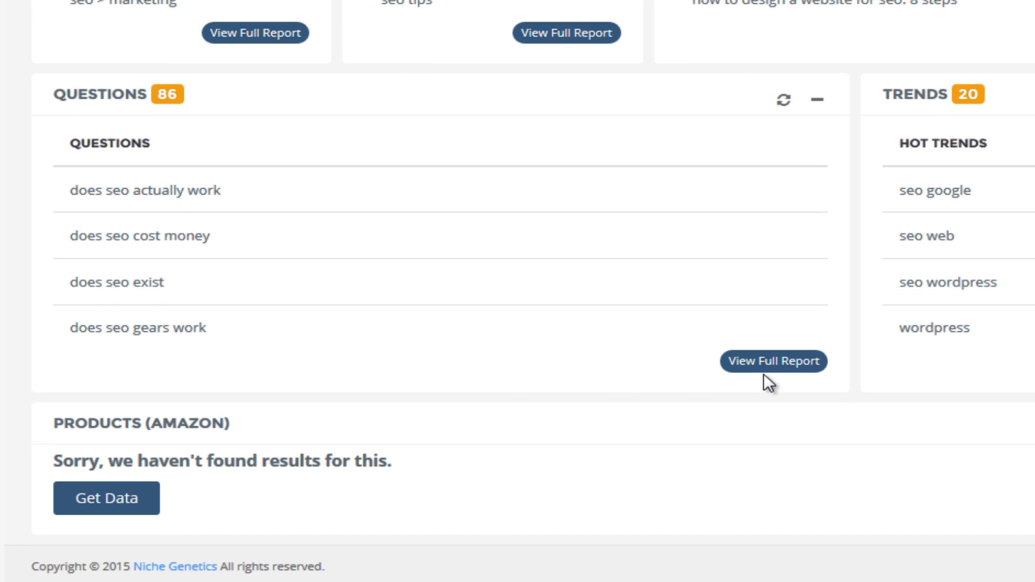
pyautogui.click(763, 370)
pyautogui.scroll(-1, 473, 317)
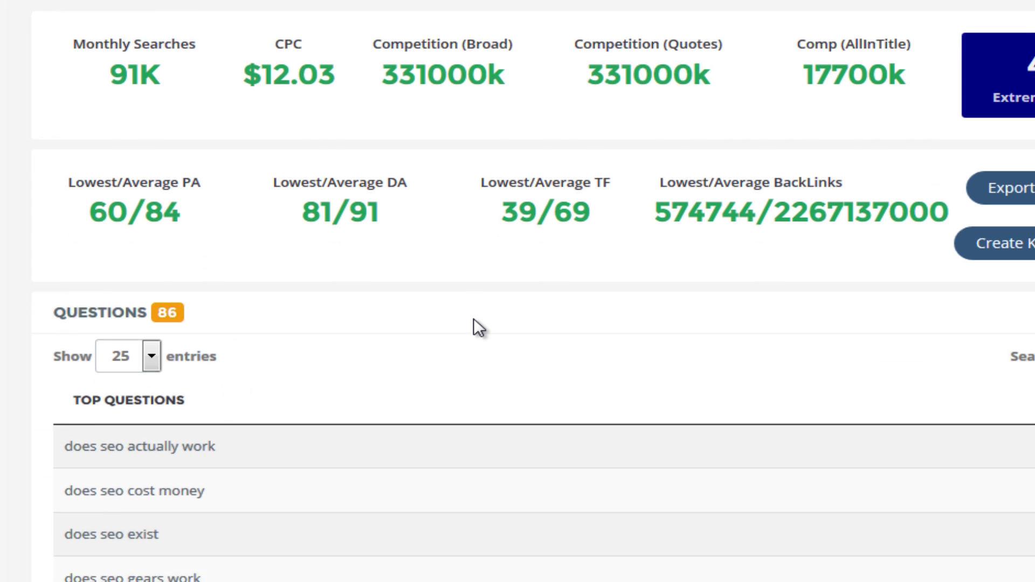
pyautogui.scroll(-5, 475, 320)
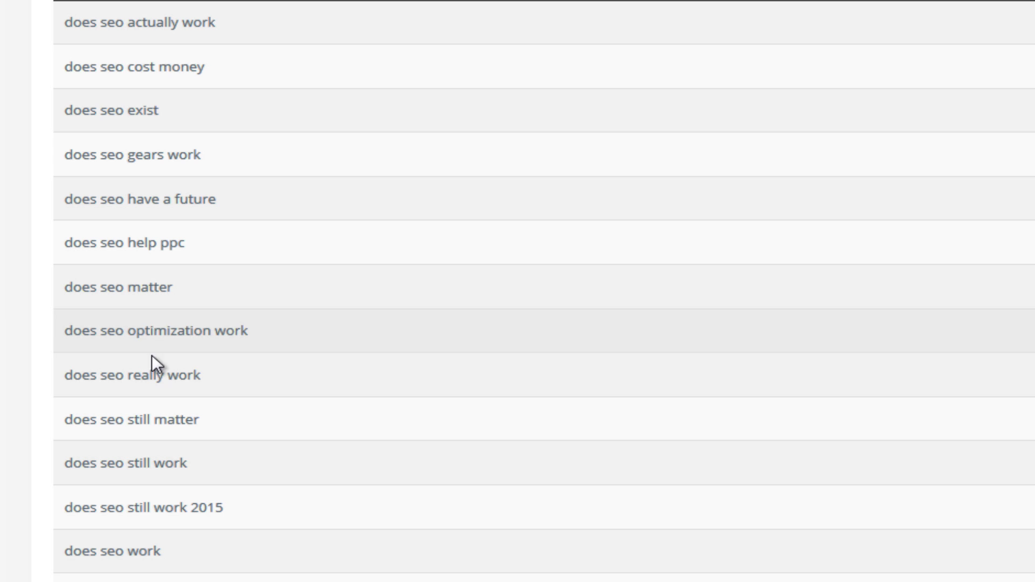
pyautogui.scroll(2, 151, 363)
pyautogui.scroll(3, 152, 364)
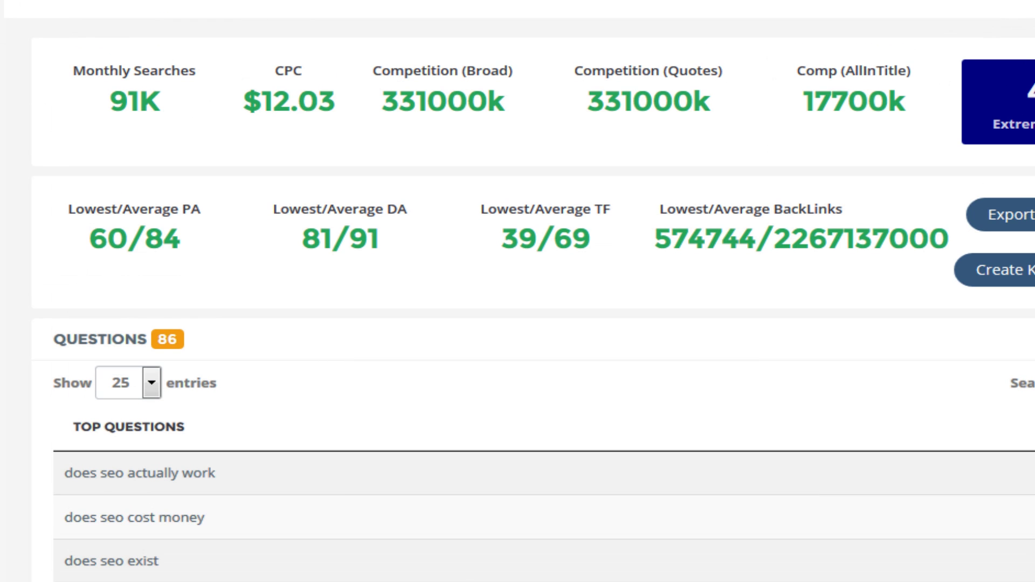
# Go back to the overview and fetch Amazon product results for seo.
pyautogui.hotkey('alt', 'Left')
pyautogui.scroll(-5, 589, 70)
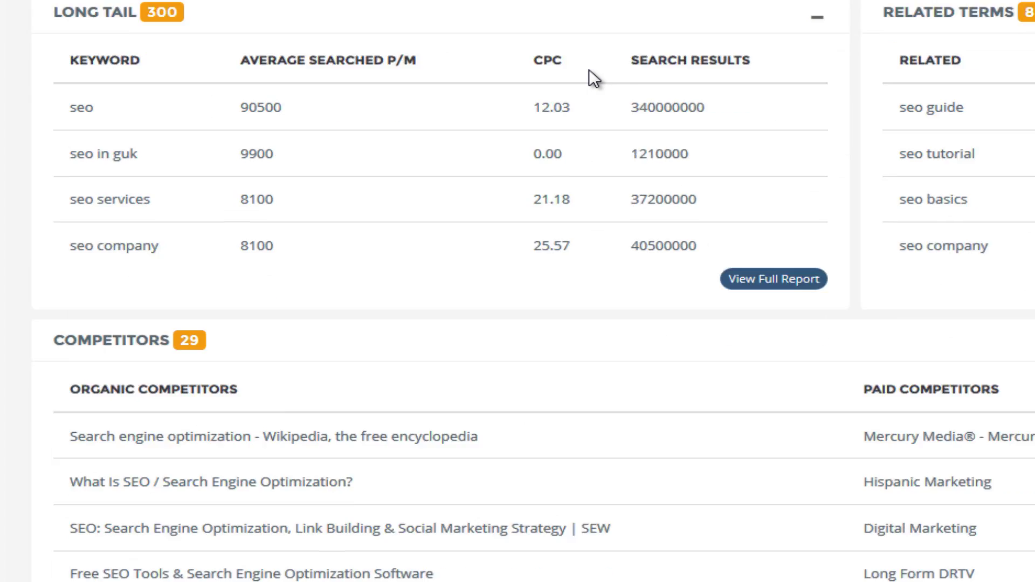
pyautogui.scroll(-5, 732, 217)
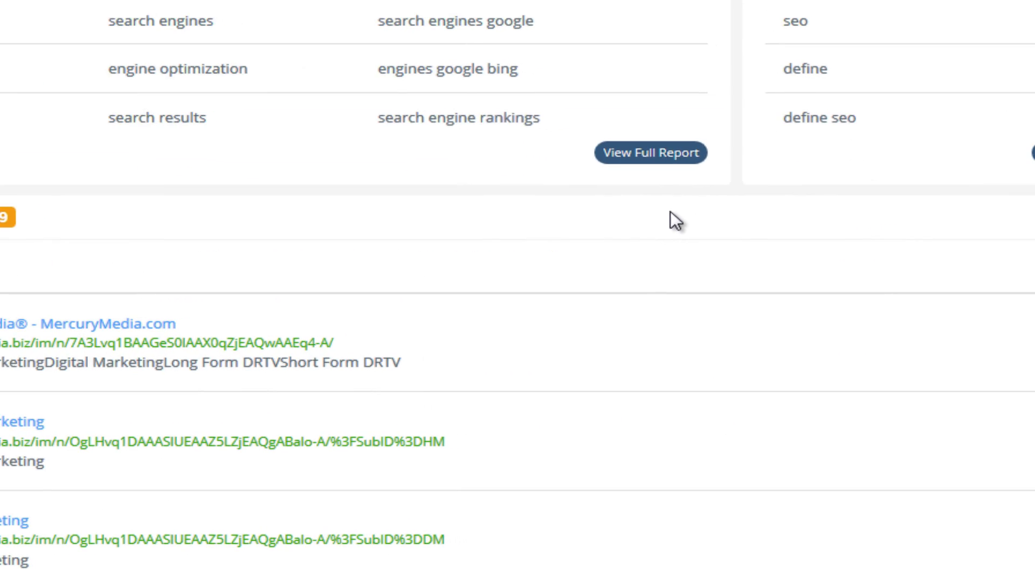
pyautogui.scroll(-2, 670, 213)
pyautogui.scroll(-3, 638, 217)
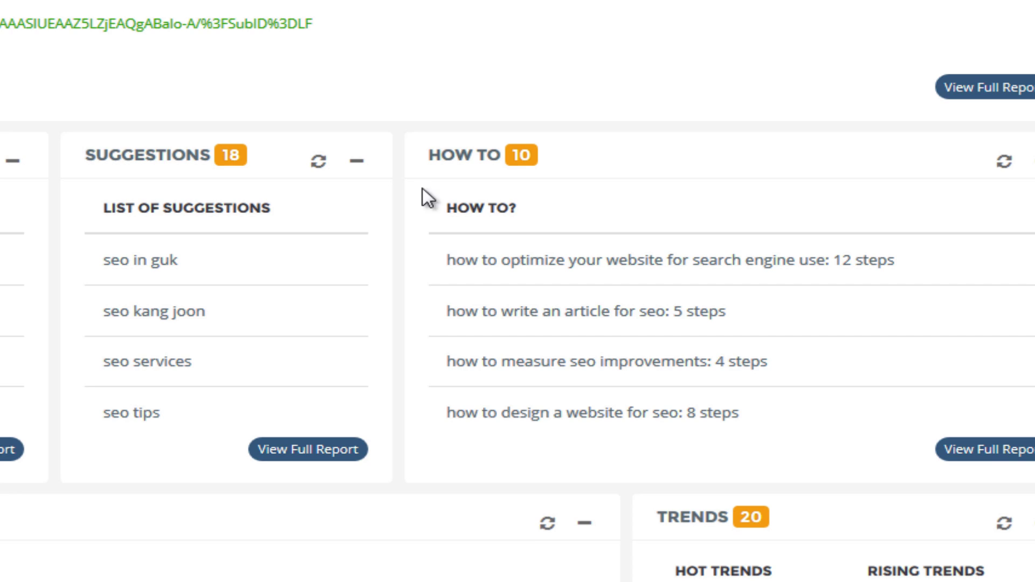
pyautogui.scroll(-2, 423, 194)
pyautogui.scroll(-1, 535, 212)
pyautogui.scroll(-2, 826, 394)
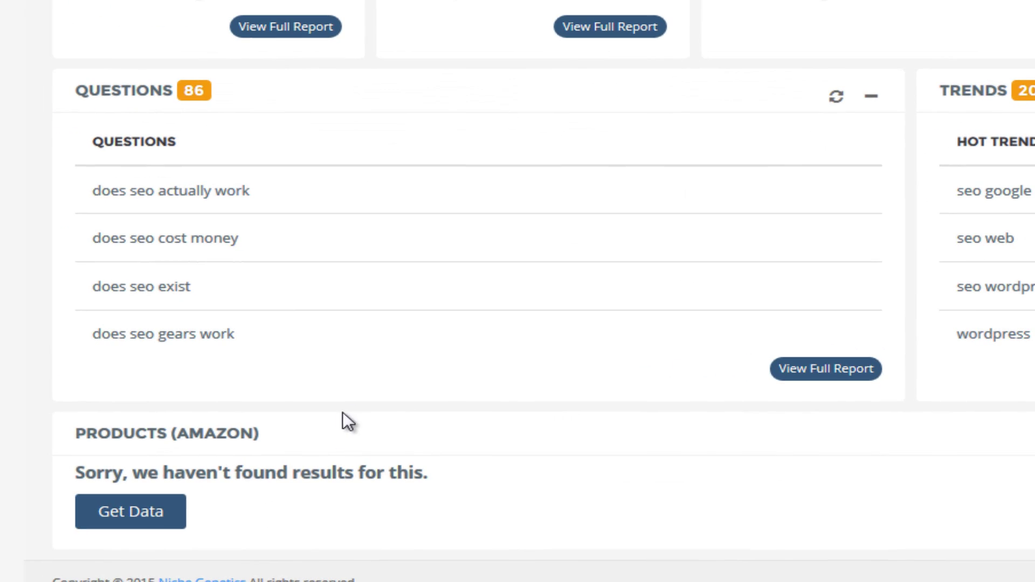
pyautogui.click(184, 514)
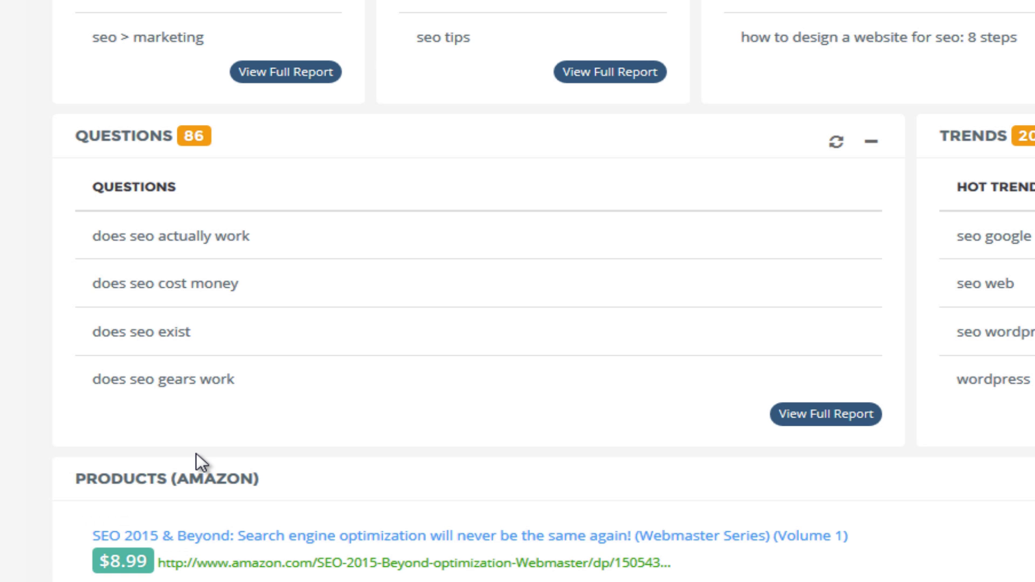
pyautogui.scroll(1, 197, 453)
pyautogui.scroll(2, 197, 453)
pyautogui.scroll(1, 197, 453)
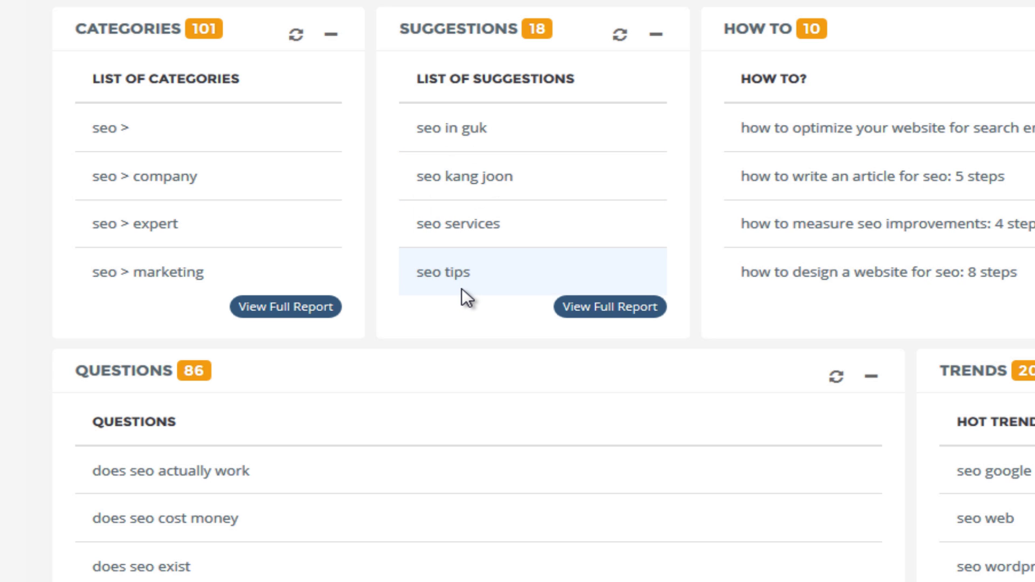
pyautogui.scroll(2, 461, 289)
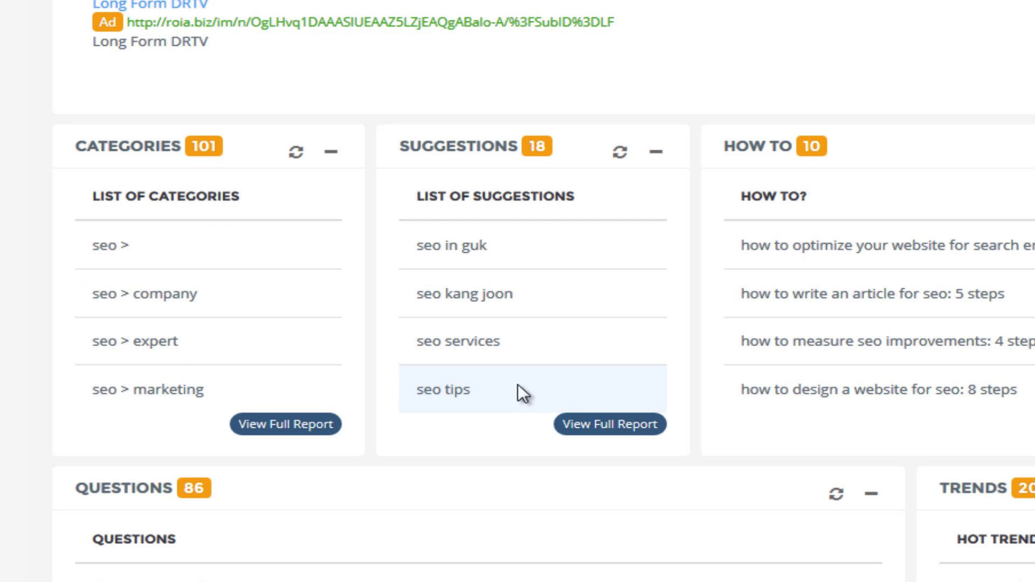
pyautogui.scroll(1, 614, 373)
pyautogui.scroll(6, 614, 373)
pyautogui.scroll(3, 603, 370)
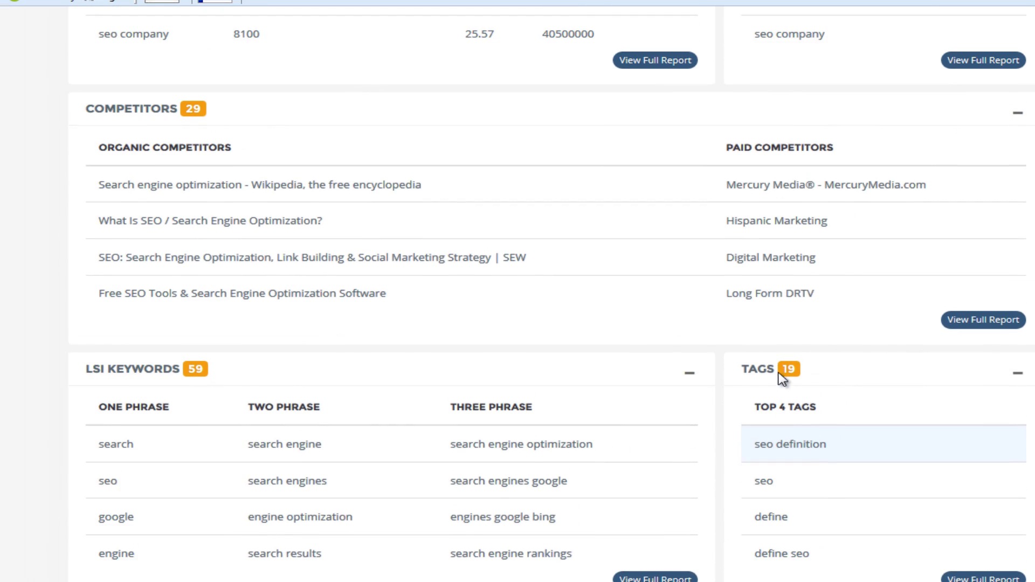
pyautogui.scroll(1, 519, 378)
pyautogui.scroll(1, 518, 378)
pyautogui.scroll(2, 518, 377)
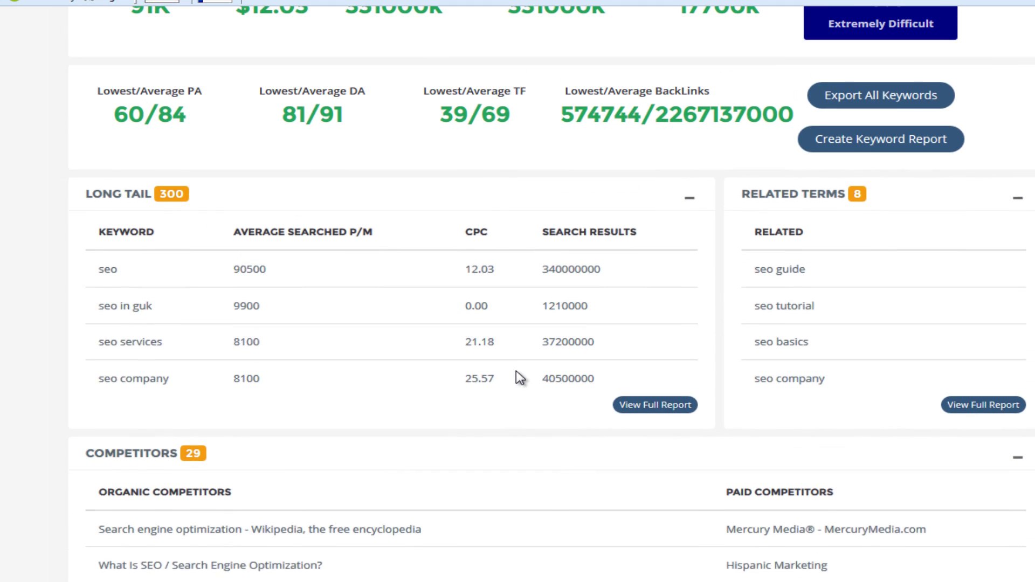
pyautogui.scroll(1, 518, 377)
pyautogui.scroll(2, 518, 378)
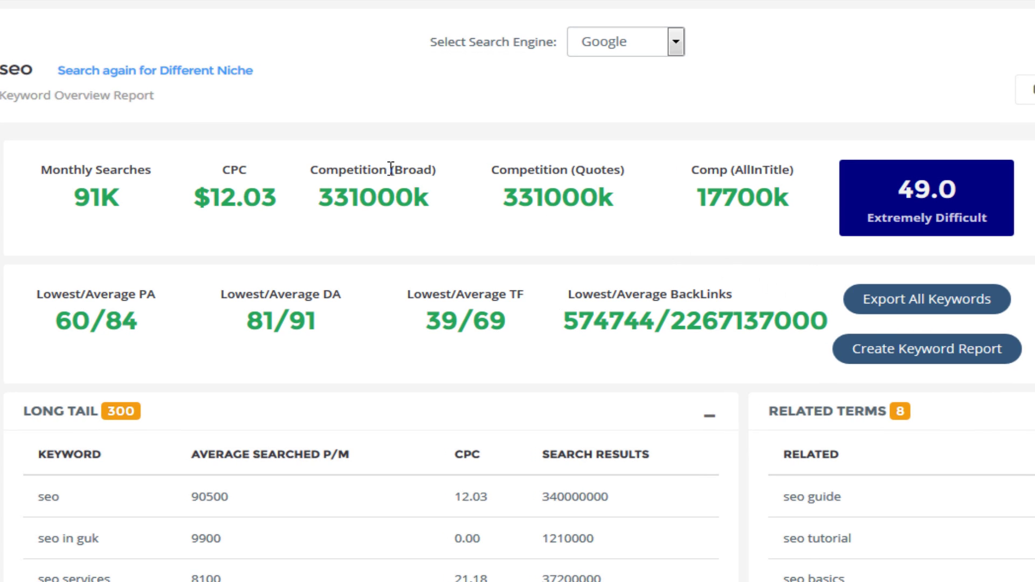
# Choose 'Search again for Different Niche' beside the seo keyword title.
pyautogui.click(197, 73)
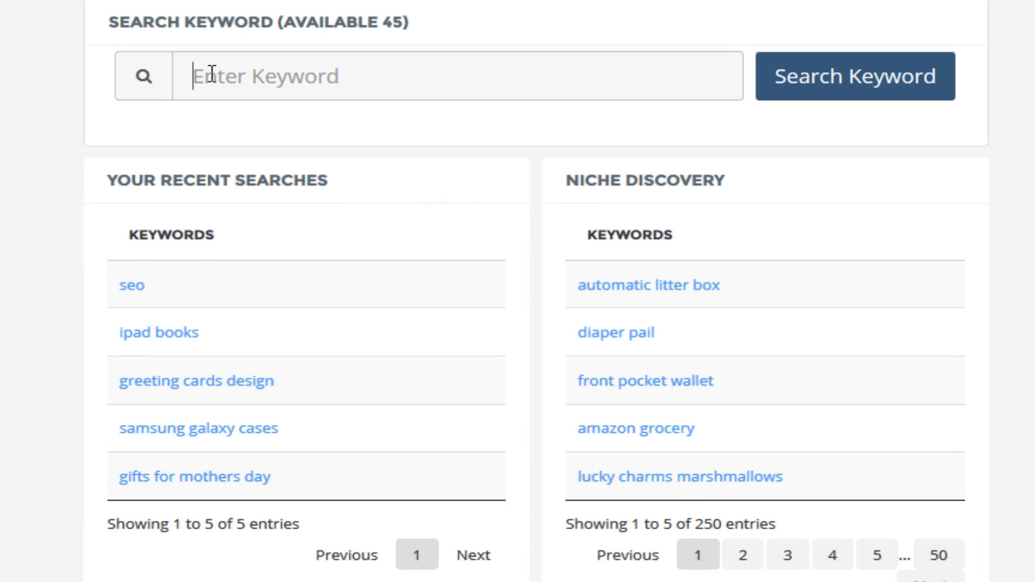